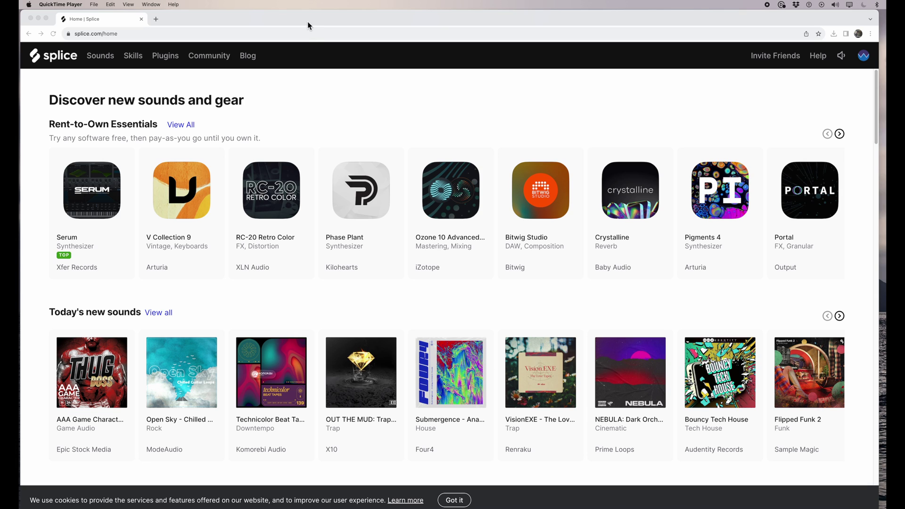
# - Bring the Chrome window forward and open Splice's Sounds browse page
pyautogui.click(74, 63)
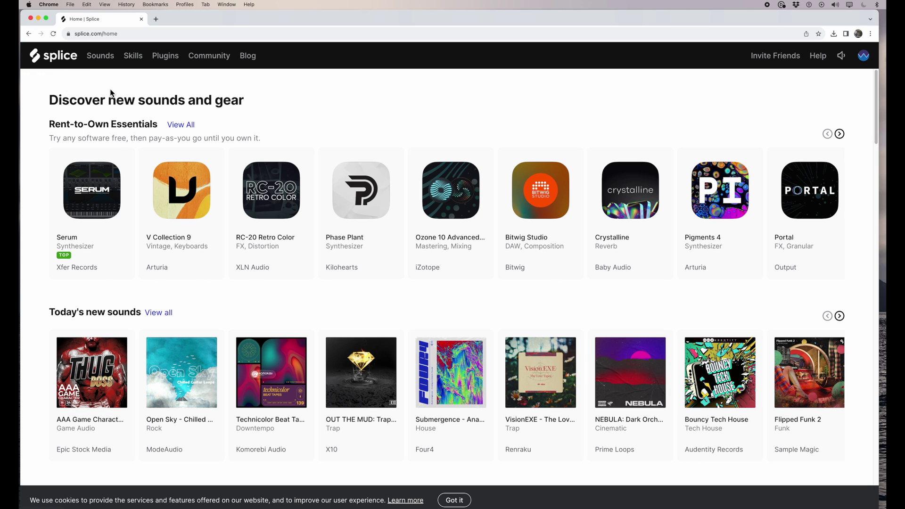
pyautogui.click(100, 56)
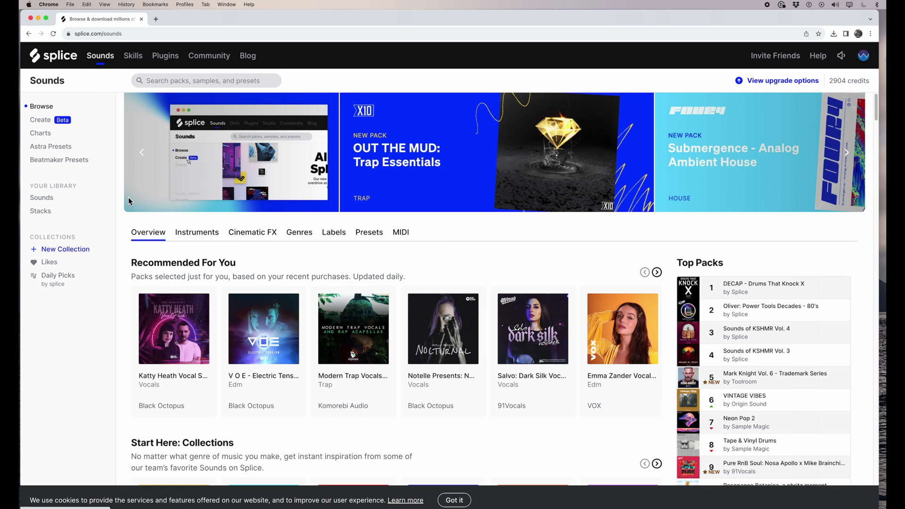
# - From the Stacks library, create a new stack generated in the Dance Pop style
pyautogui.click(50, 219)
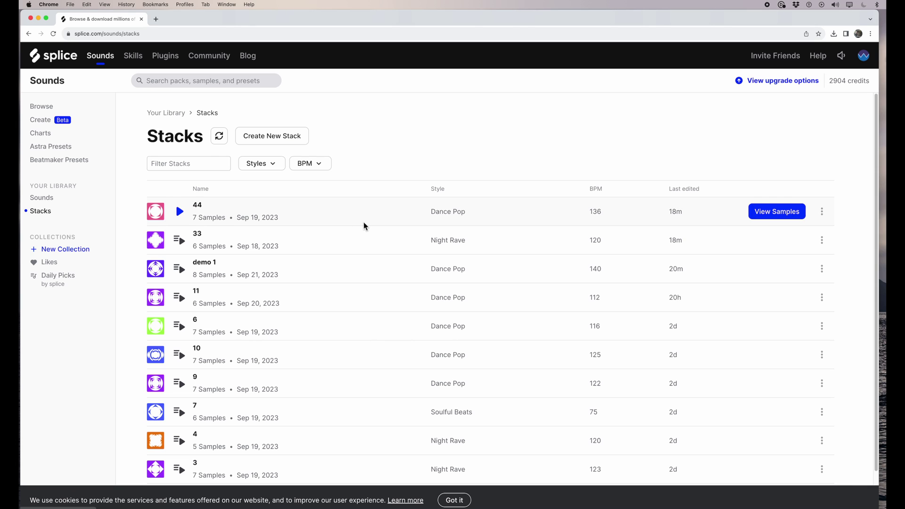
pyautogui.click(277, 141)
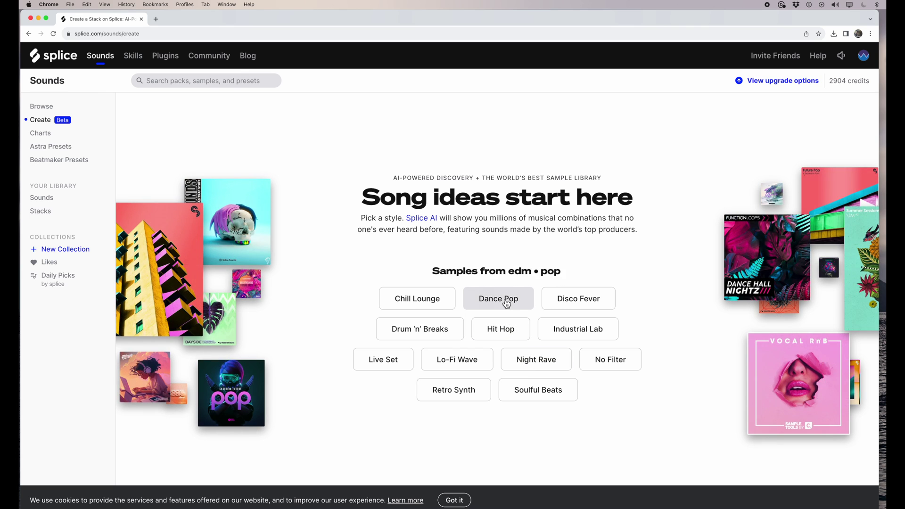
pyautogui.click(507, 303)
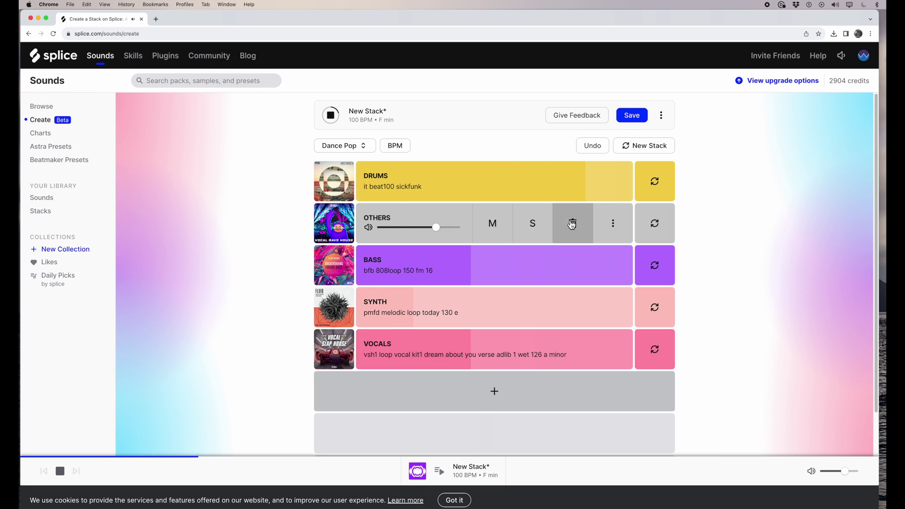
# - Audition the 100 BPM Dance Pop stack's layers, then regenerate it with New Stack
pyautogui.moveTo(533, 190)
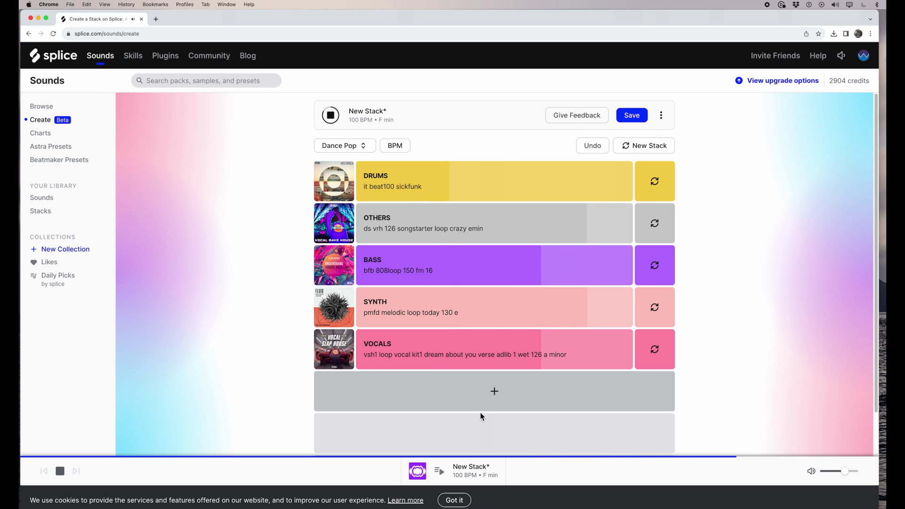
pyautogui.moveTo(491, 354)
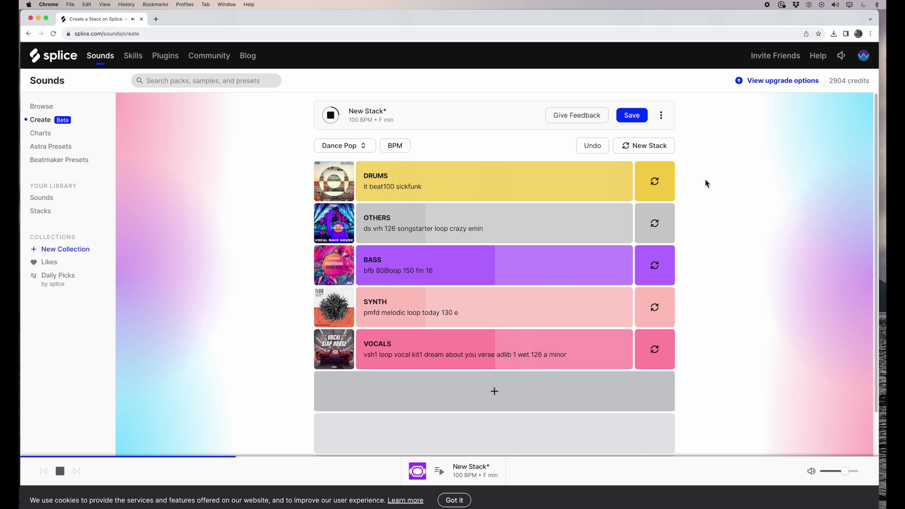
pyautogui.click(646, 146)
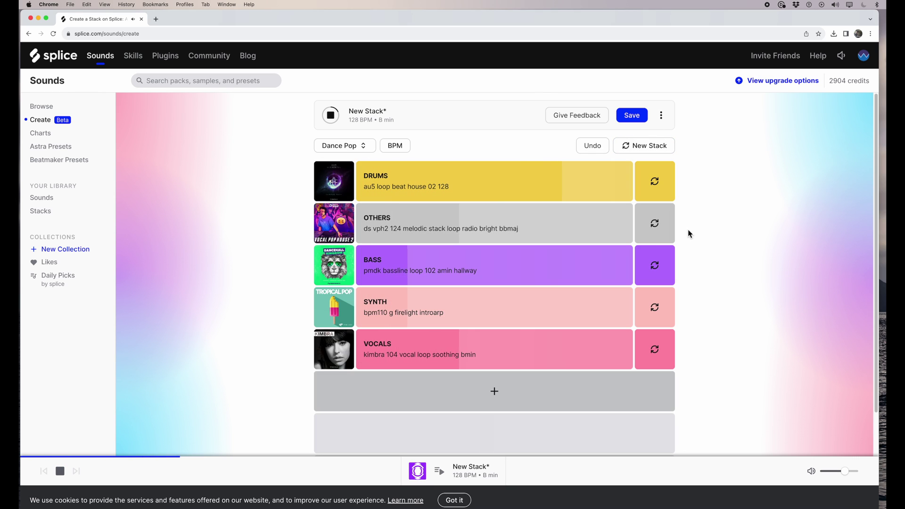
# - Add a Leads layer to the 128 BPM stack
pyautogui.moveTo(631, 361)
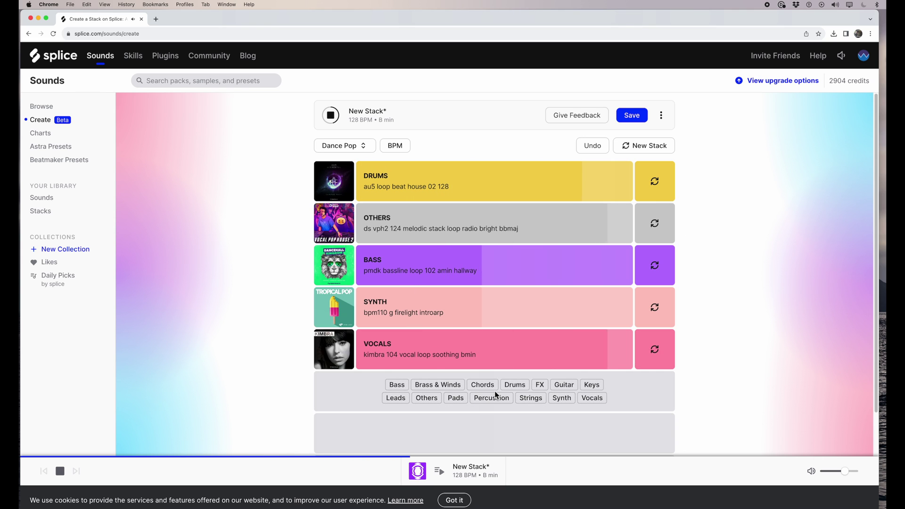
pyautogui.moveTo(491, 401)
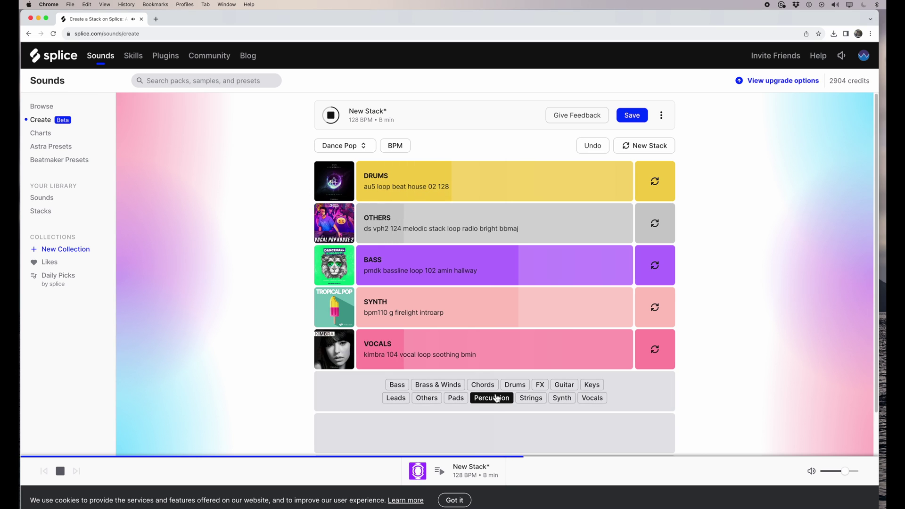
pyautogui.click(391, 397)
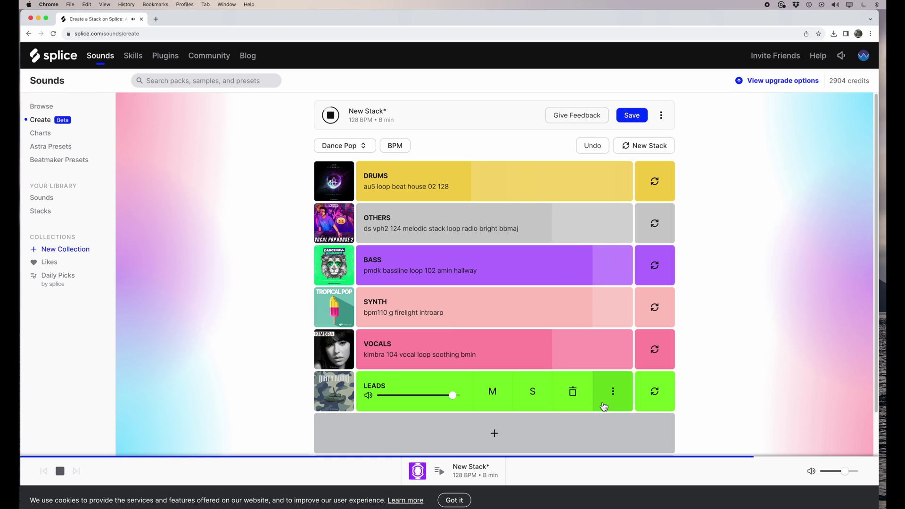
# - Cycle through Leads samples to the moog octave slide c# lead and solo the Leads layer
pyautogui.click(658, 391)
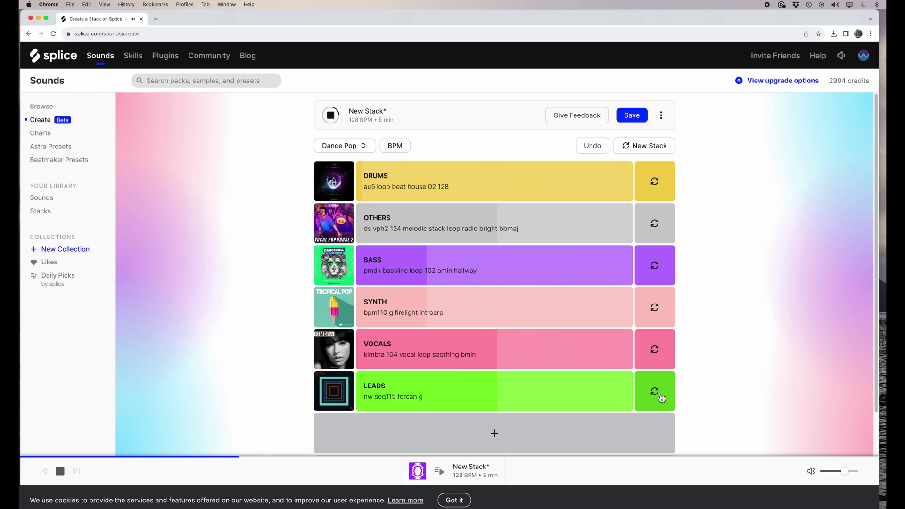
pyautogui.click(658, 392)
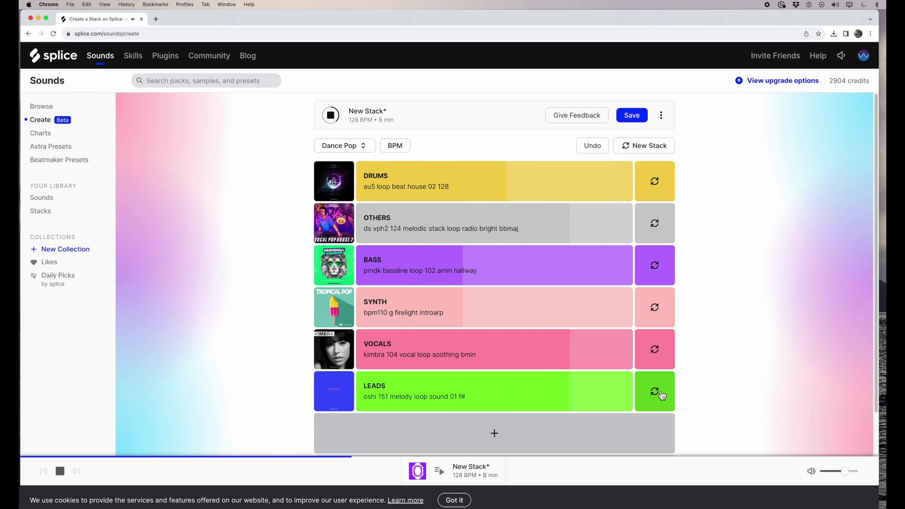
pyautogui.click(658, 394)
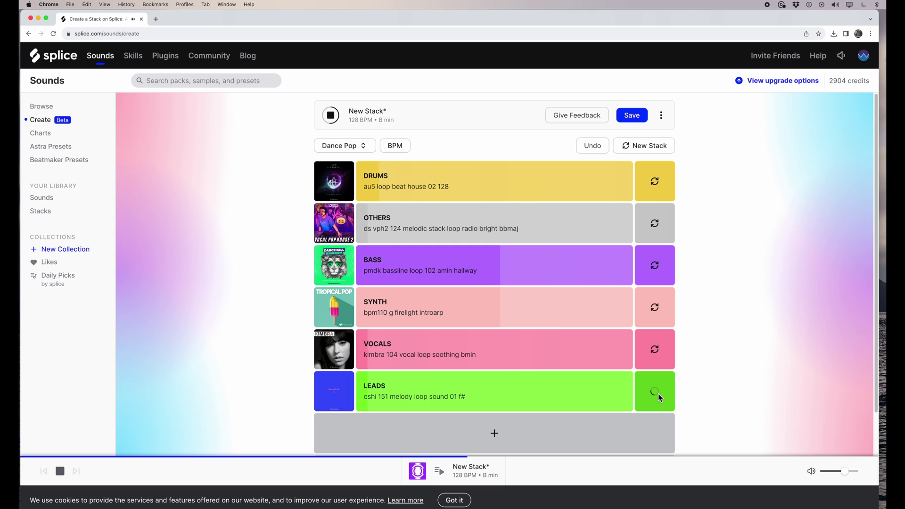
pyautogui.moveTo(530, 410)
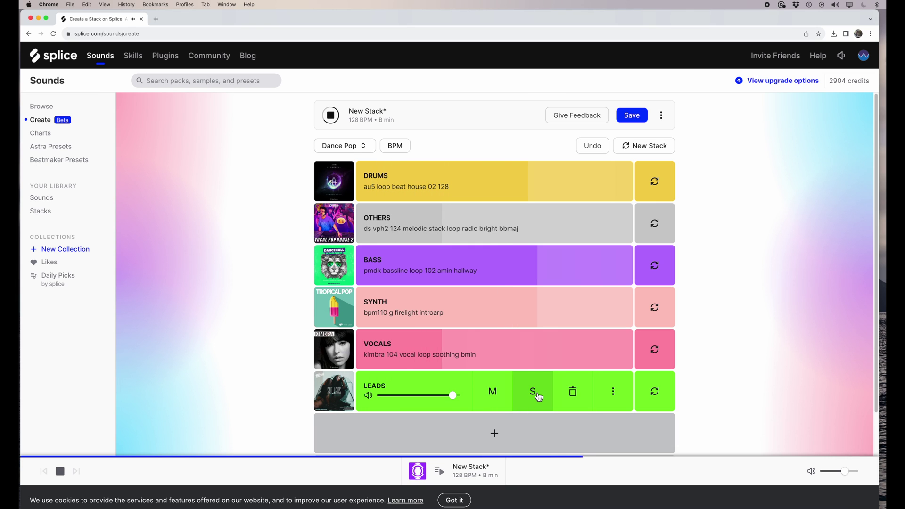
pyautogui.click(535, 392)
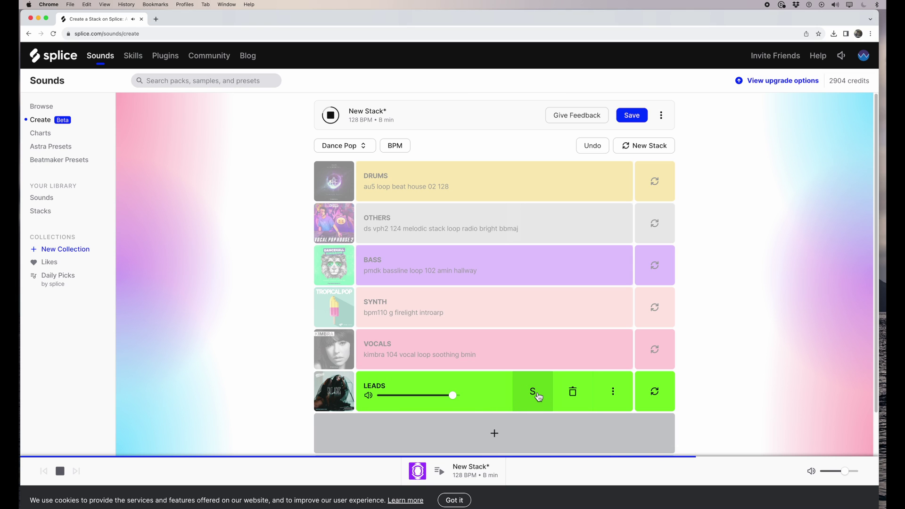
# - Swap Leads to the ss guitar loop muted 16ths 140 d and unsolo it
pyautogui.click(644, 401)
pyautogui.moveTo(524, 398)
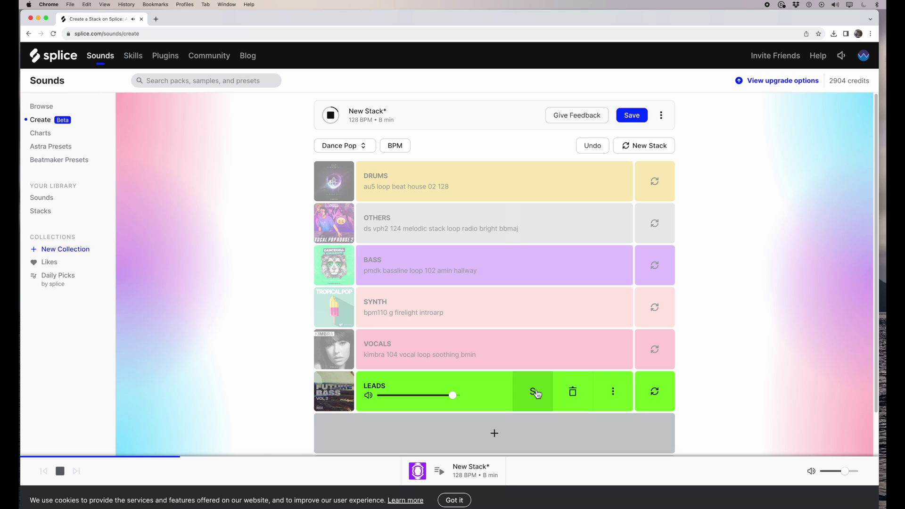
pyautogui.click(535, 391)
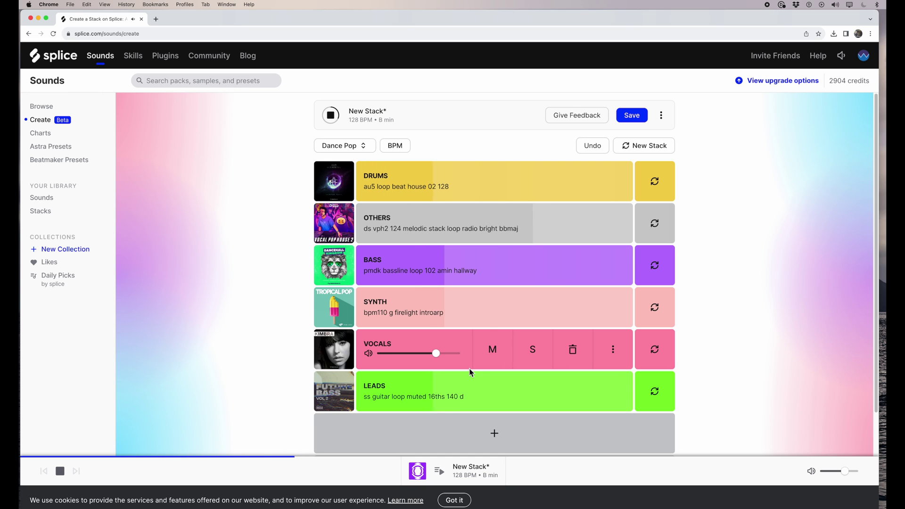
# - Mute the Others layer, toggle Drums mute on and off, stop playback and return to Stacks
pyautogui.moveTo(525, 264)
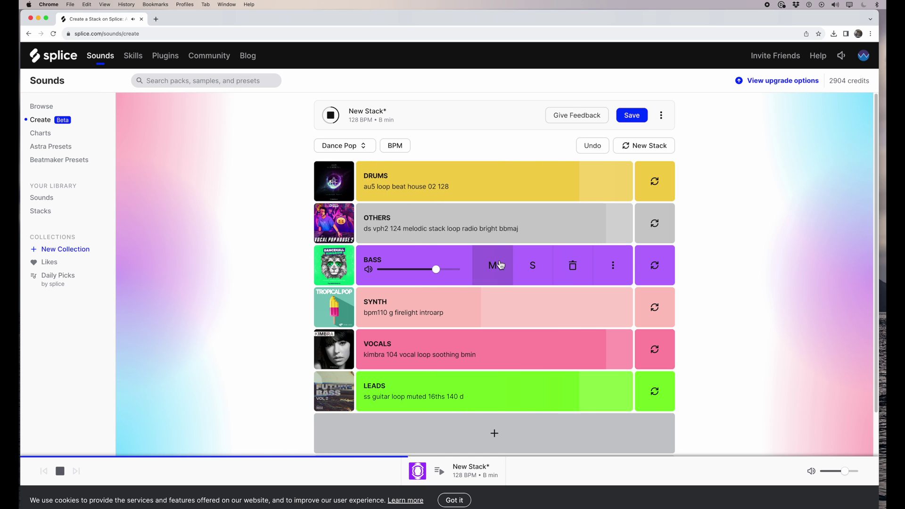
pyautogui.click(495, 235)
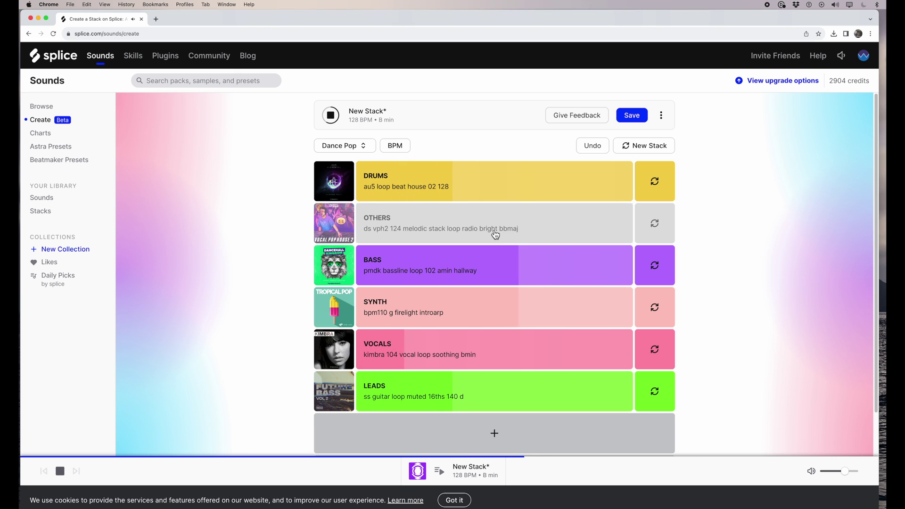
pyautogui.moveTo(636, 262)
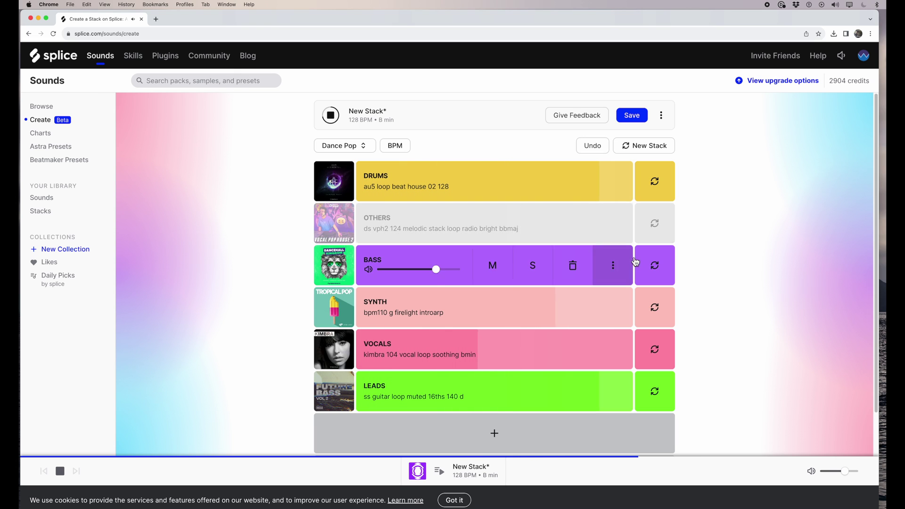
pyautogui.moveTo(481, 229)
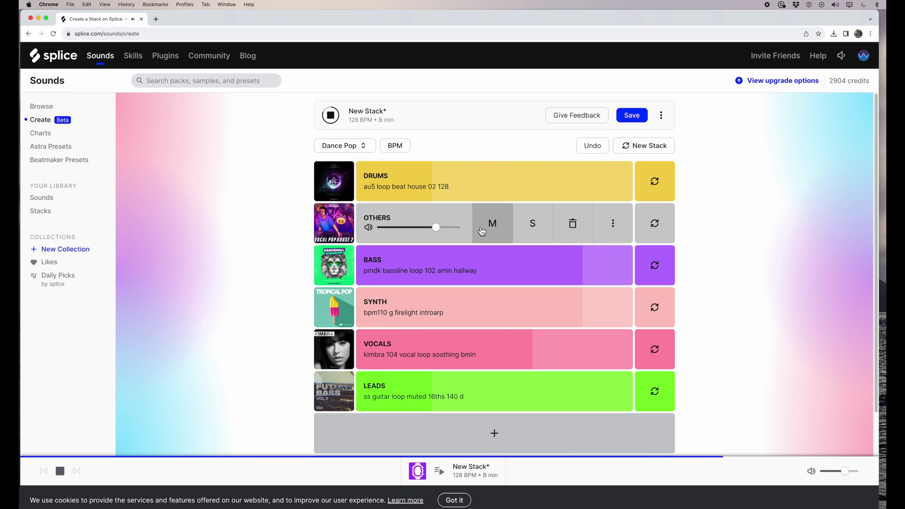
pyautogui.click(495, 185)
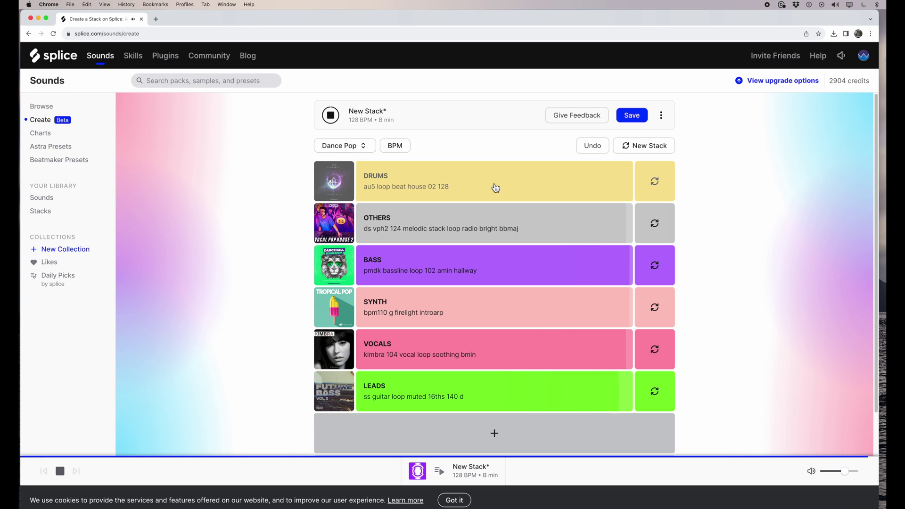
pyautogui.click(495, 187)
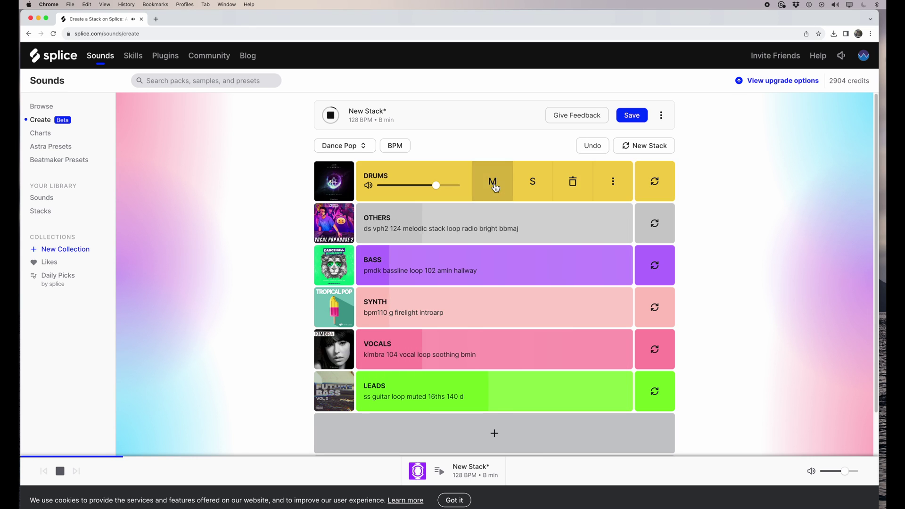
pyautogui.moveTo(512, 305)
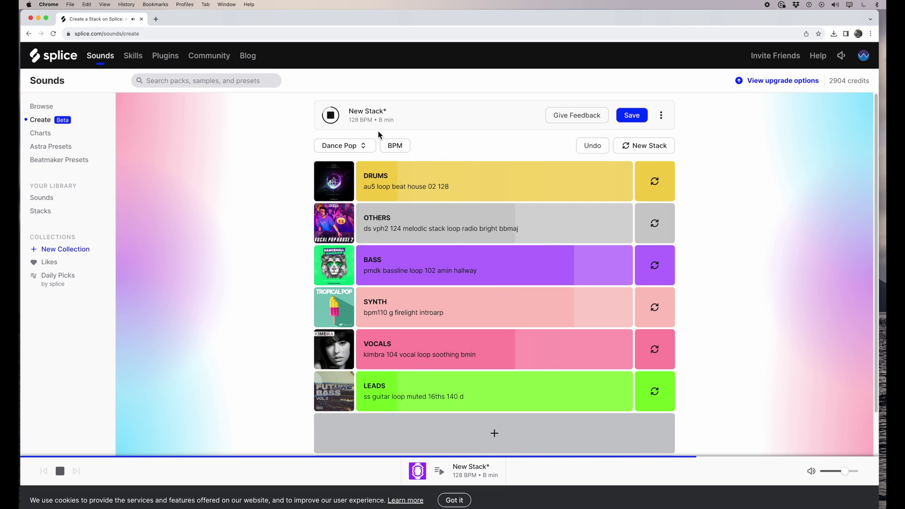
pyautogui.click(332, 117)
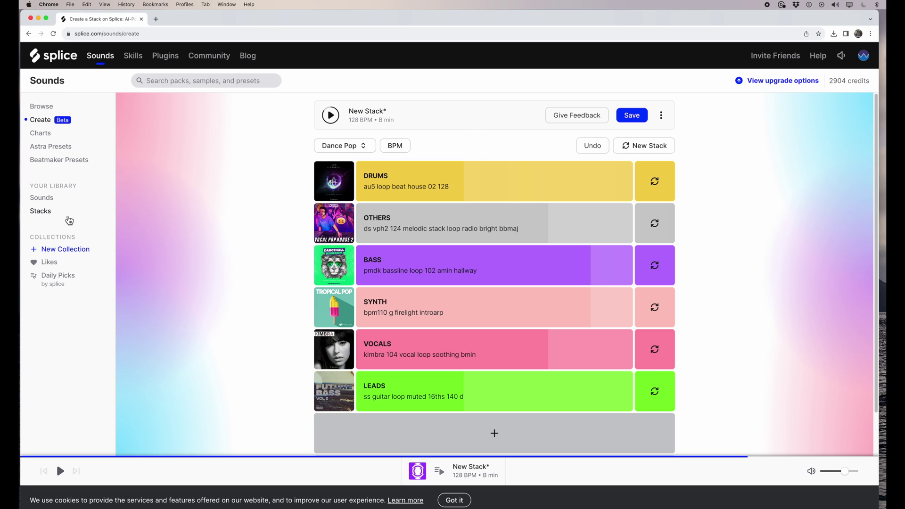
pyautogui.click(43, 211)
pyautogui.scroll(-1, 213, 289)
pyautogui.scroll(-2, 212, 288)
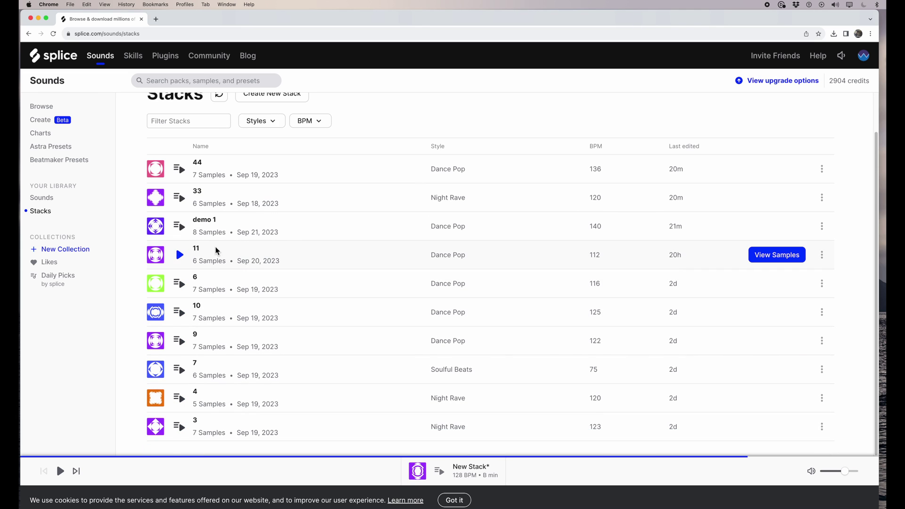
pyautogui.scroll(1, 222, 226)
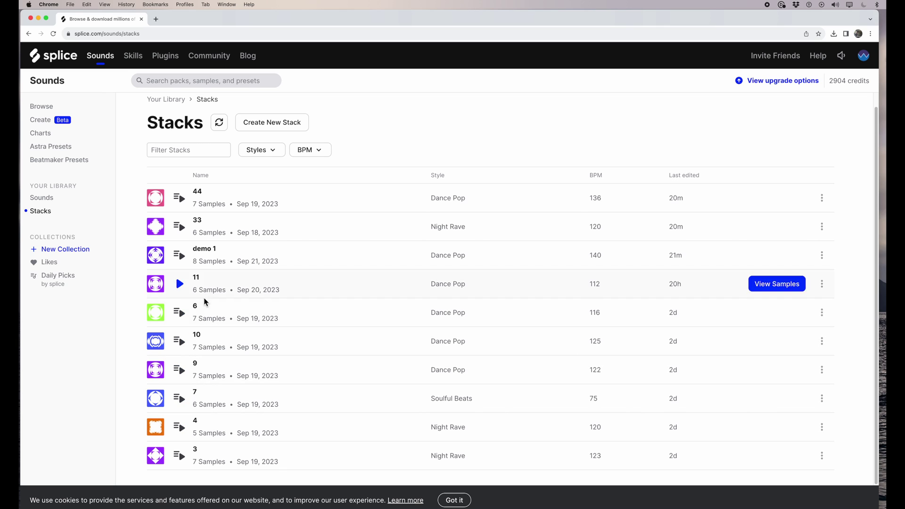
# - Preview stacks 10, 6, 11 and demo 1, pause, then open demo 1's sample list
pyautogui.click(182, 346)
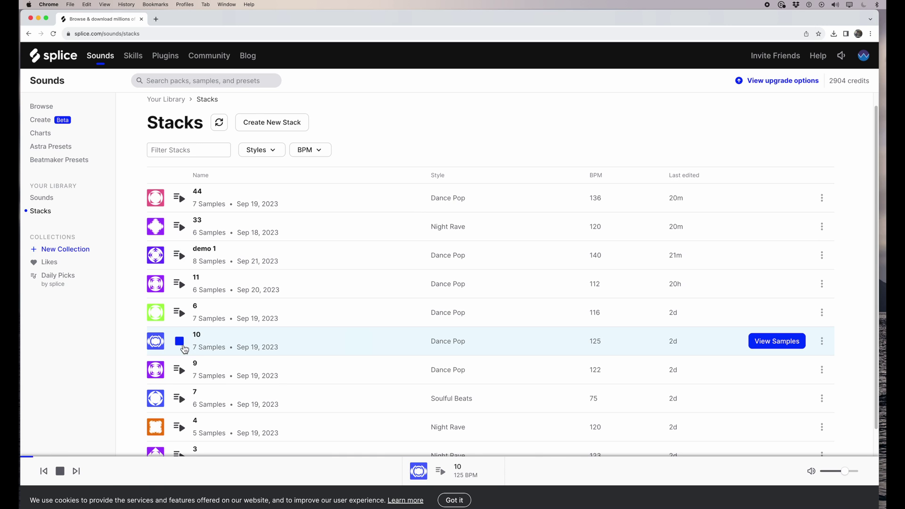
pyautogui.click(182, 317)
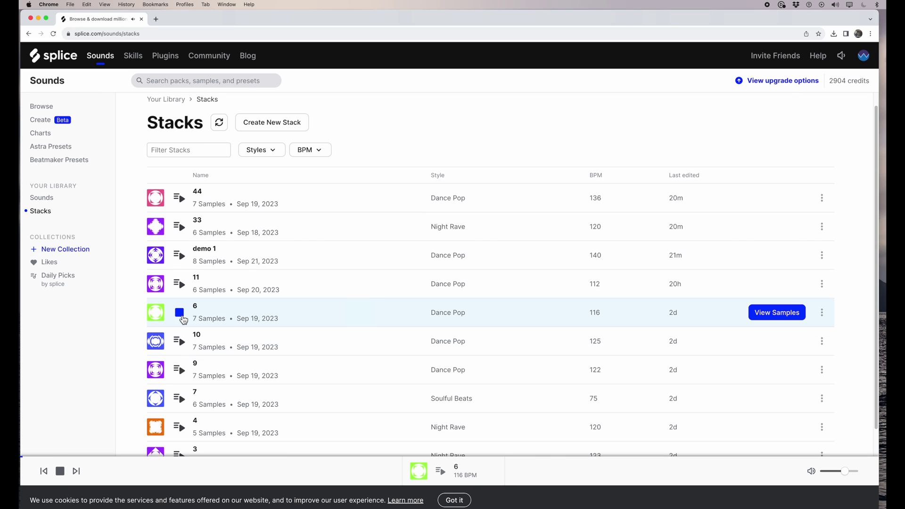
pyautogui.click(180, 284)
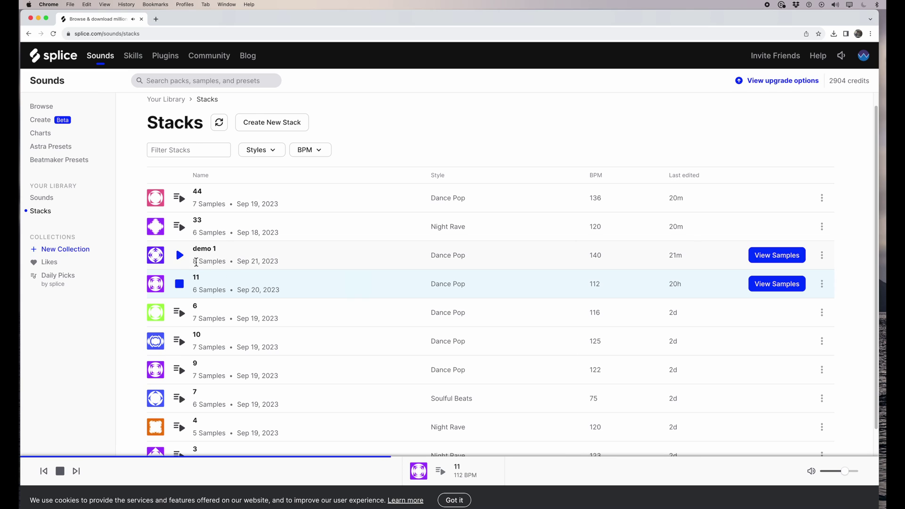
pyautogui.click(179, 256)
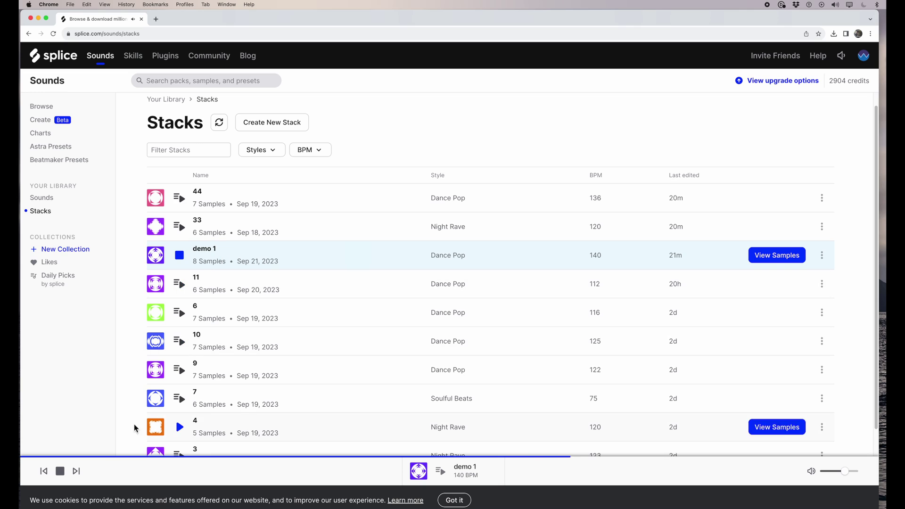
pyautogui.click(59, 471)
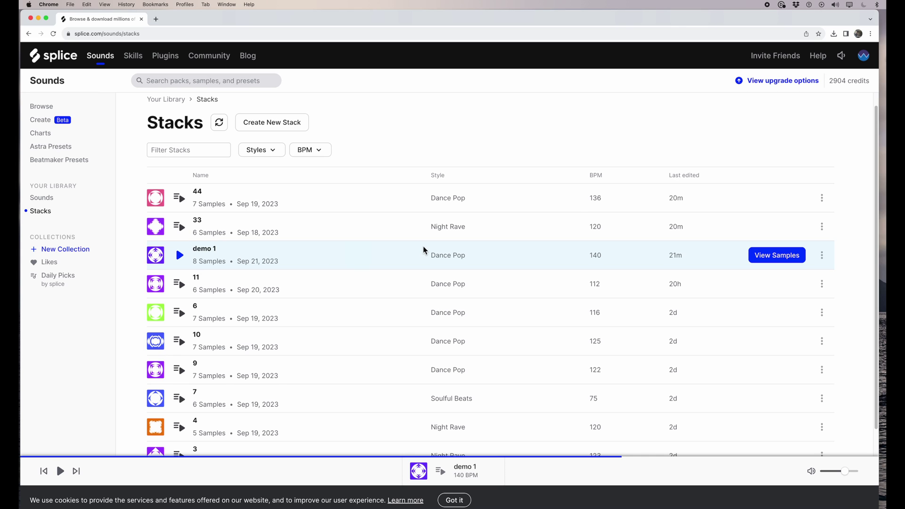
pyautogui.click(768, 257)
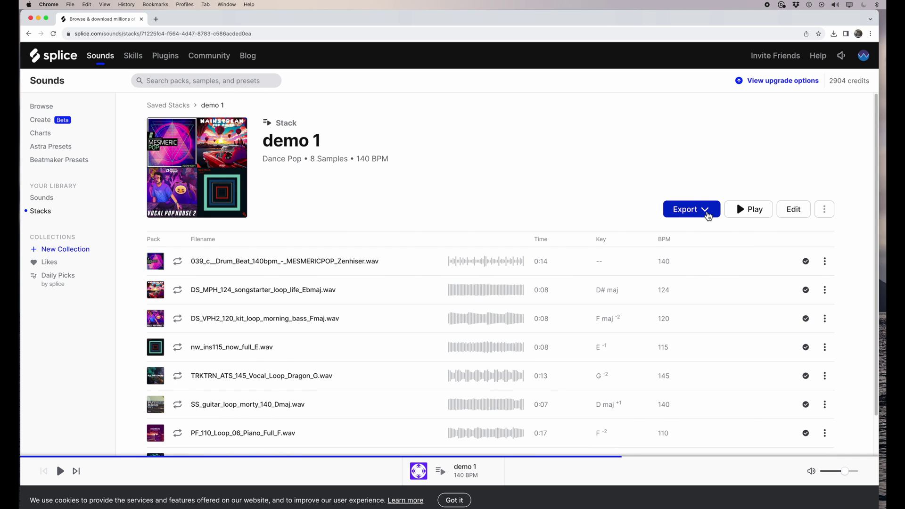
# - Export demo 1 as an Ableton Live project from the Export dropdown
pyautogui.click(706, 210)
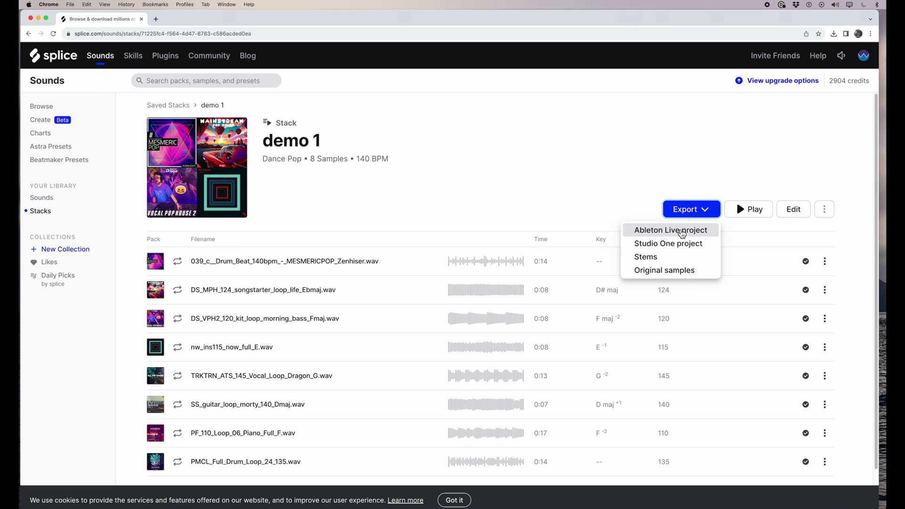
pyautogui.click(679, 231)
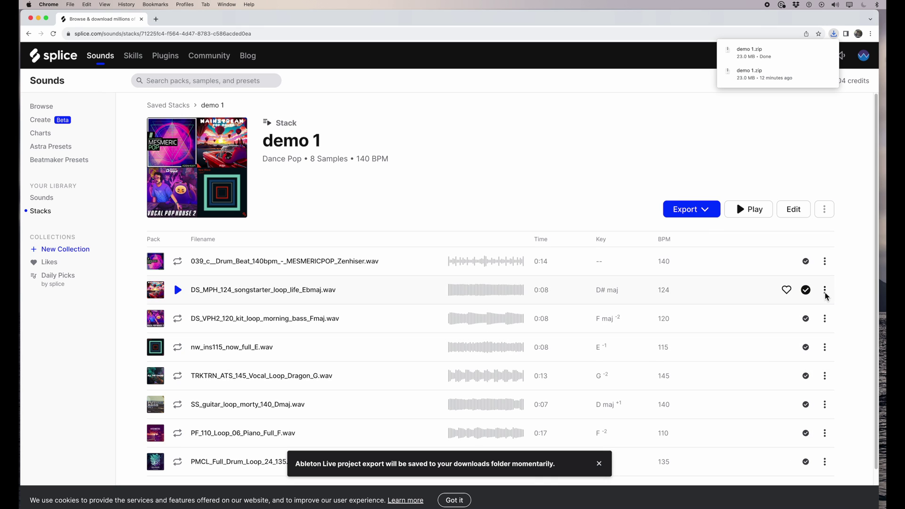
# - Check Downloads, close the iZotope BreakTweaker installer, and open demo 1.als from the demo 1 folder
pyautogui.click(821, 496)
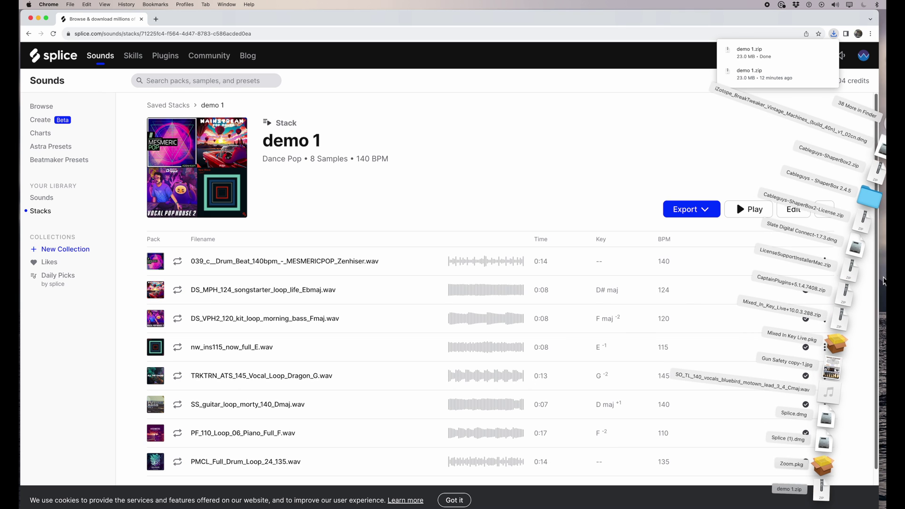
pyautogui.press('Escape')
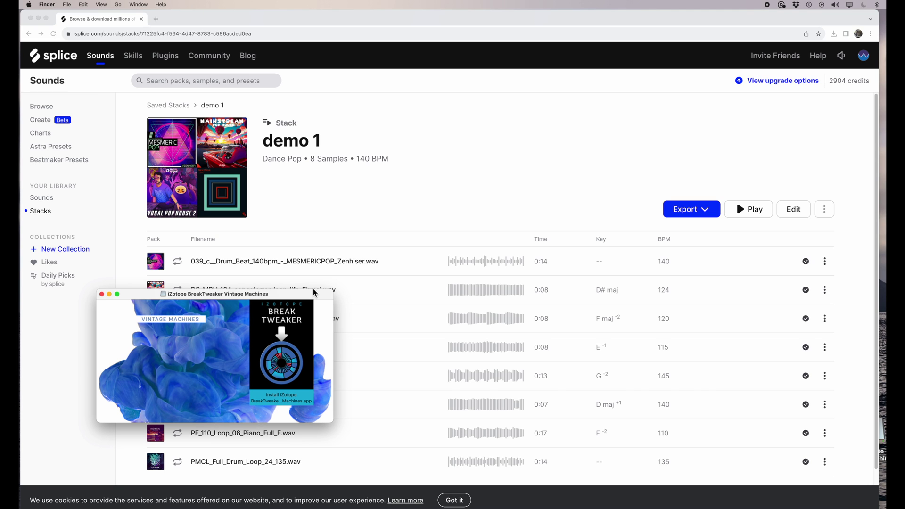
pyautogui.click(101, 294)
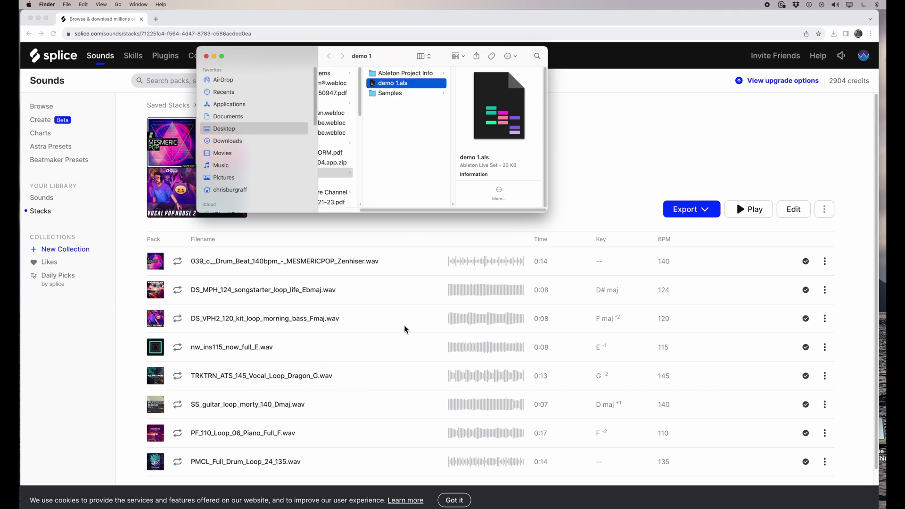
pyautogui.doubleClick(375, 85)
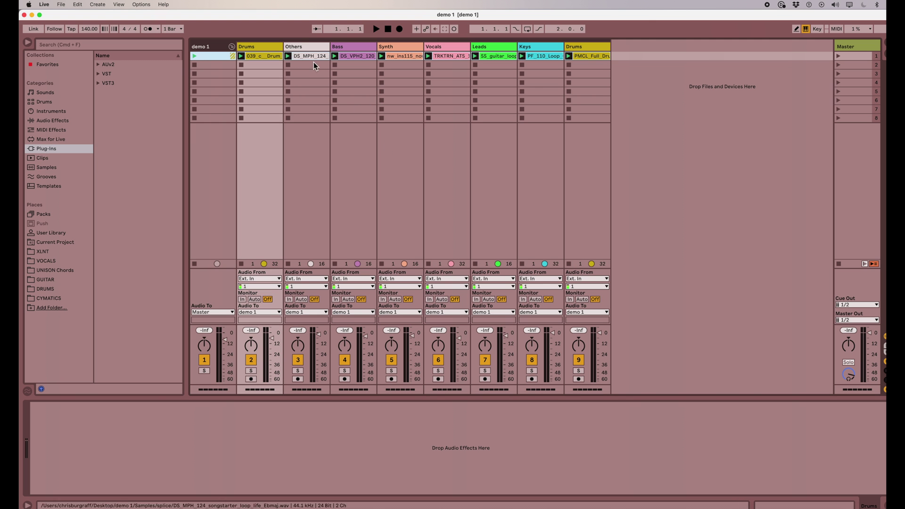
# - Open the Others track's DS_MPH_124 clip in Clip View with clip settings collapsed to show warp and pitch
pyautogui.click(289, 19)
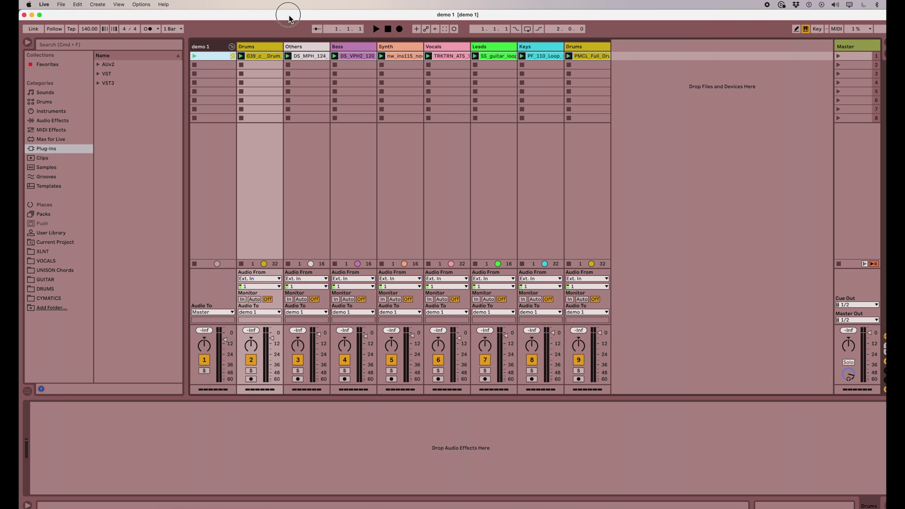
pyautogui.click(307, 56)
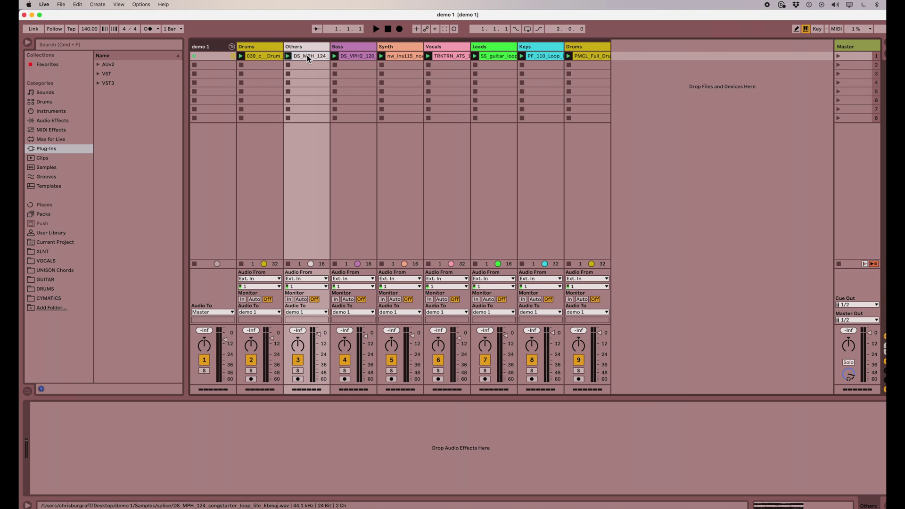
pyautogui.doubleClick(306, 56)
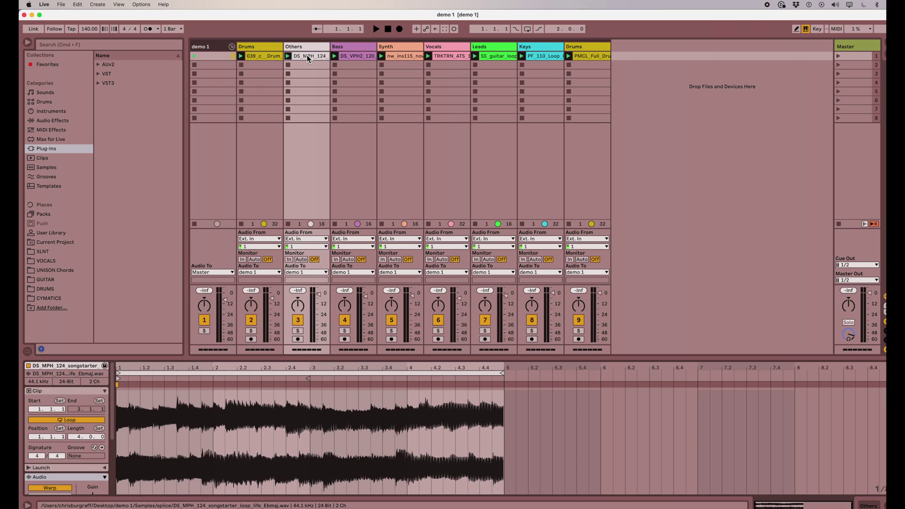
pyautogui.click(101, 391)
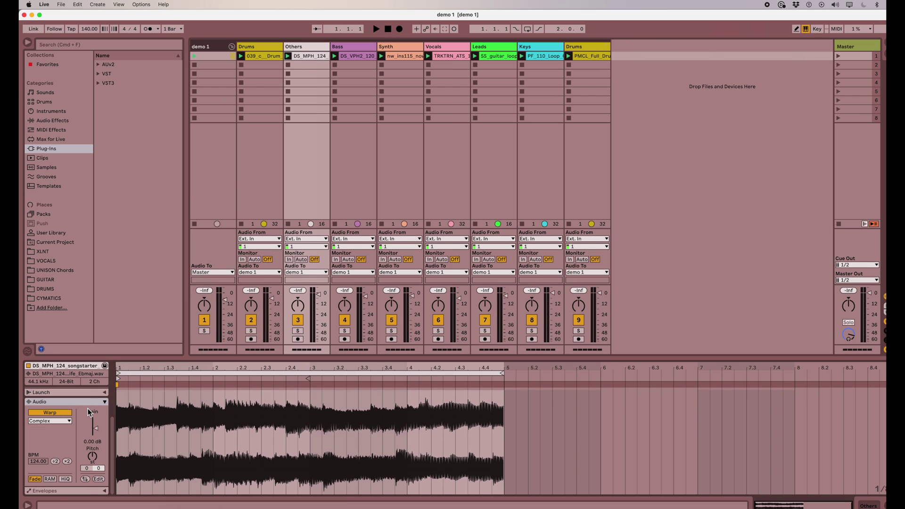
# - Inspect the tempo and pitch of the Bass, Synth, Vocals, Leads guitar and Keys piano loops
pyautogui.click(355, 55)
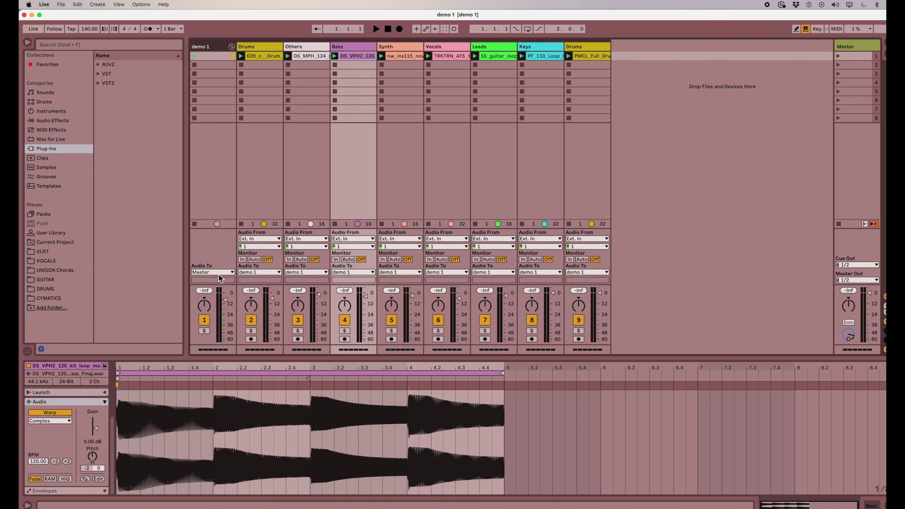
pyautogui.click(409, 56)
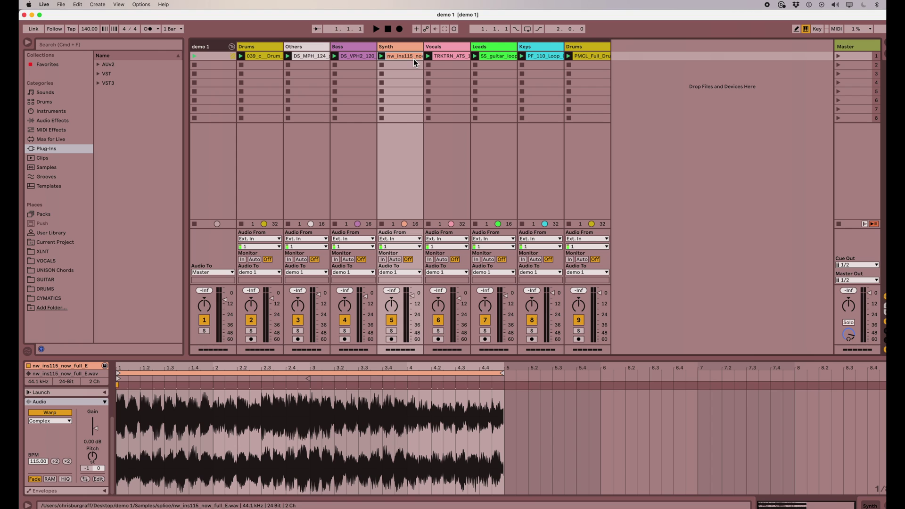
pyautogui.click(440, 57)
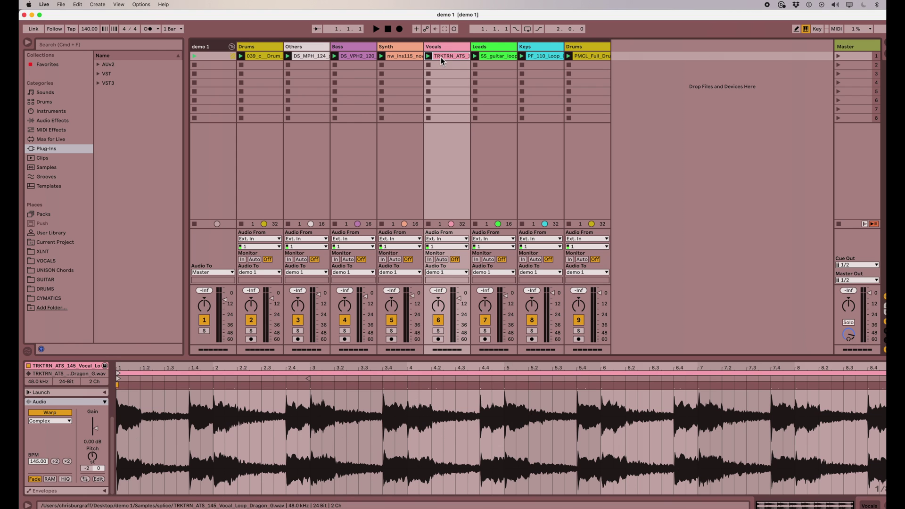
pyautogui.click(496, 57)
pyautogui.click(533, 57)
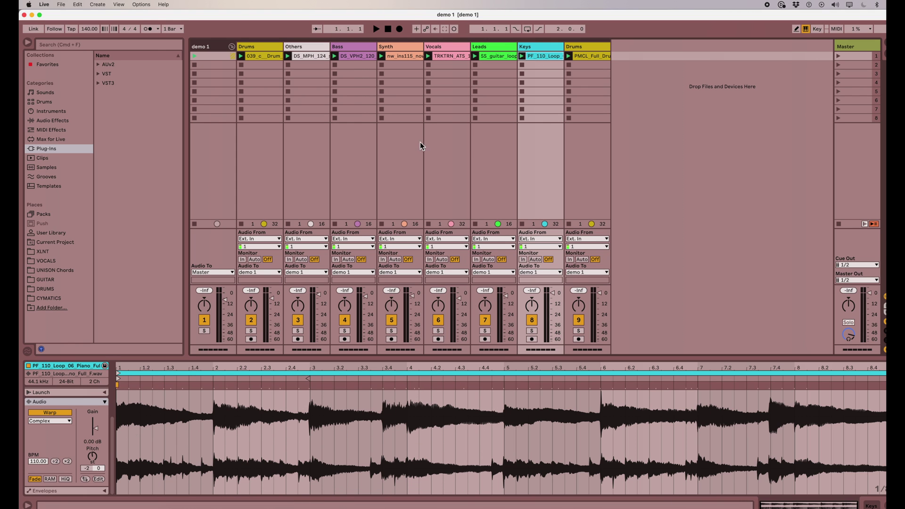
# - Play the first scene, enlarge the clip detail area and mixer faders, then stop playback
pyautogui.click(839, 56)
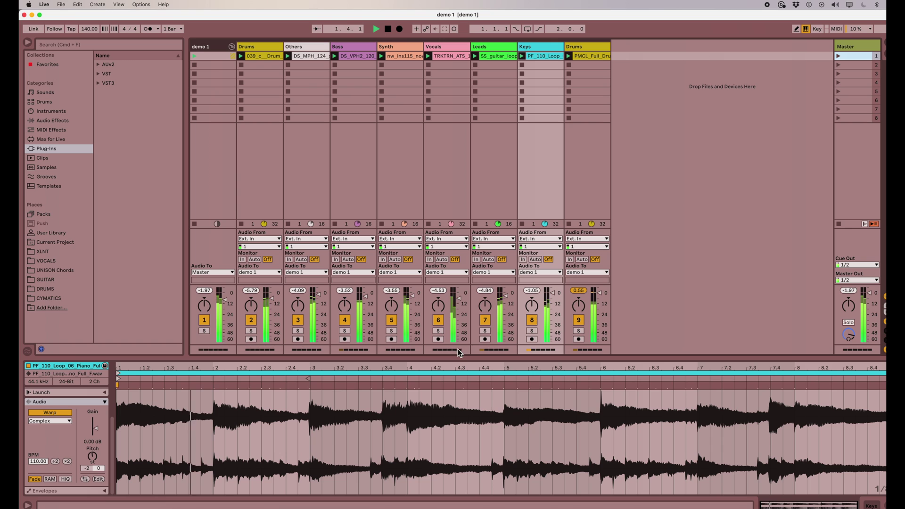
pyautogui.moveTo(457, 359)
pyautogui.mouseDown()
pyautogui.moveTo(468, 277)
pyautogui.moveTo(461, 366)
pyautogui.mouseUp()
pyautogui.moveTo(479, 289); pyautogui.dragTo(479, 208)
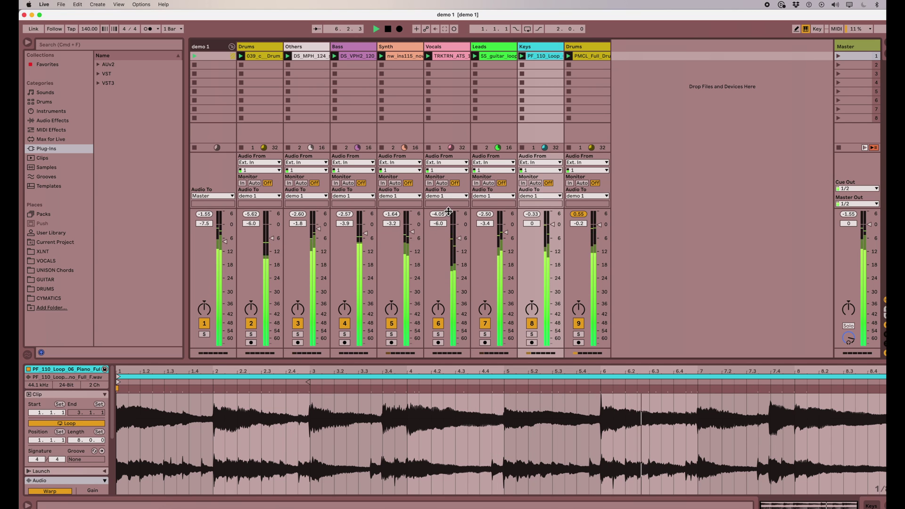
pyautogui.press('space')
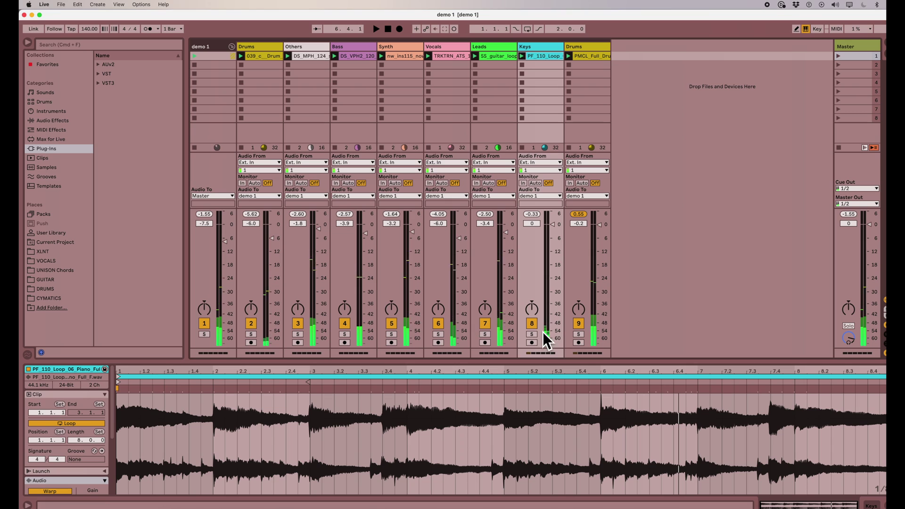
# - Mute the second Drums, Keys, Leads, Vocals, Synth and Bass tracks and restart playback
pyautogui.click(578, 323)
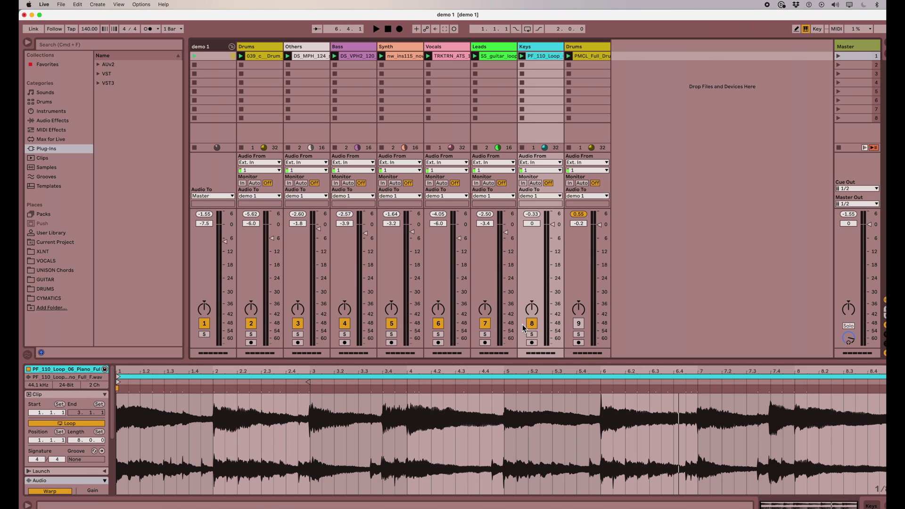
pyautogui.click(530, 325)
pyautogui.click(489, 324)
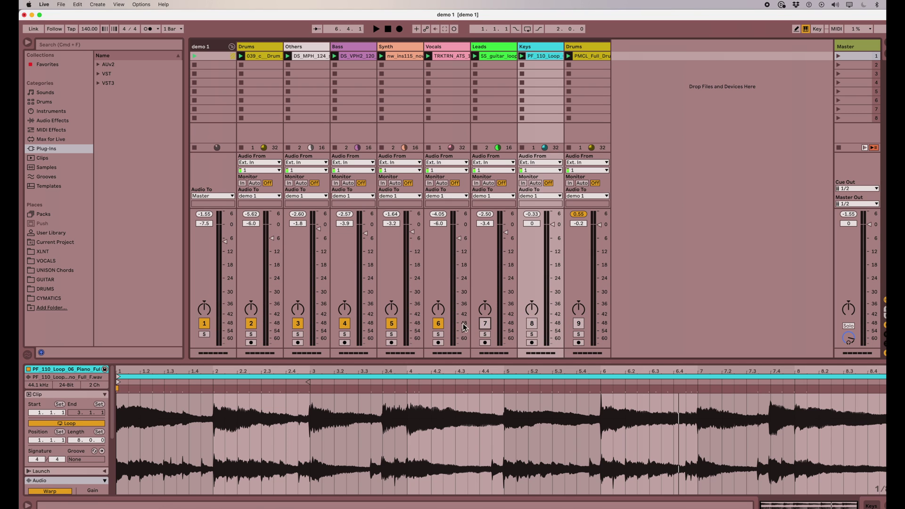
pyautogui.click(437, 326)
pyautogui.click(391, 324)
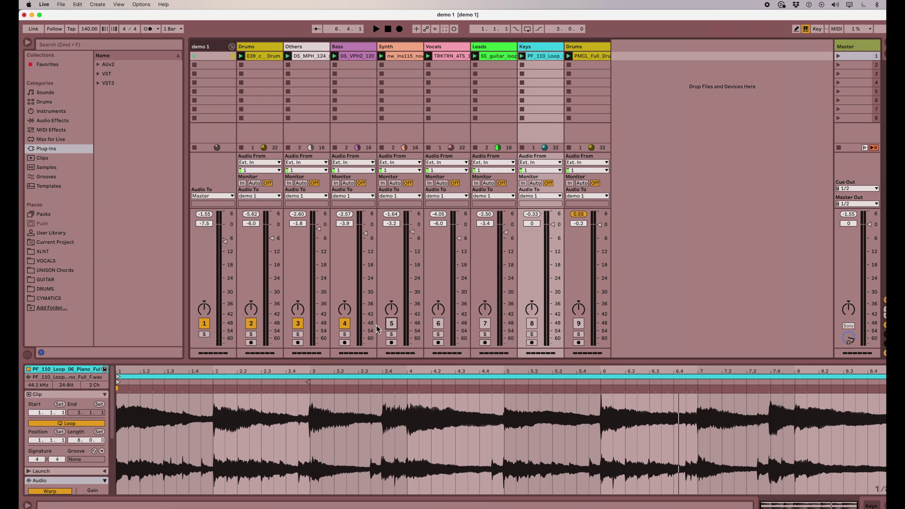
pyautogui.click(346, 325)
pyautogui.press('space')
# - Raise the Drums track to -3.7 dB, unmute Others, and solo then unsolo it
pyautogui.moveTo(278, 249); pyautogui.dragTo(277, 243)
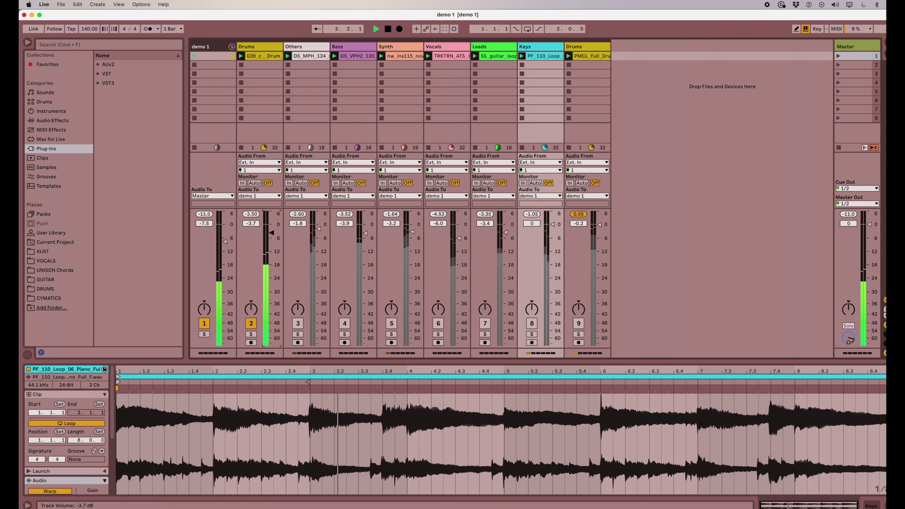
pyautogui.click(298, 323)
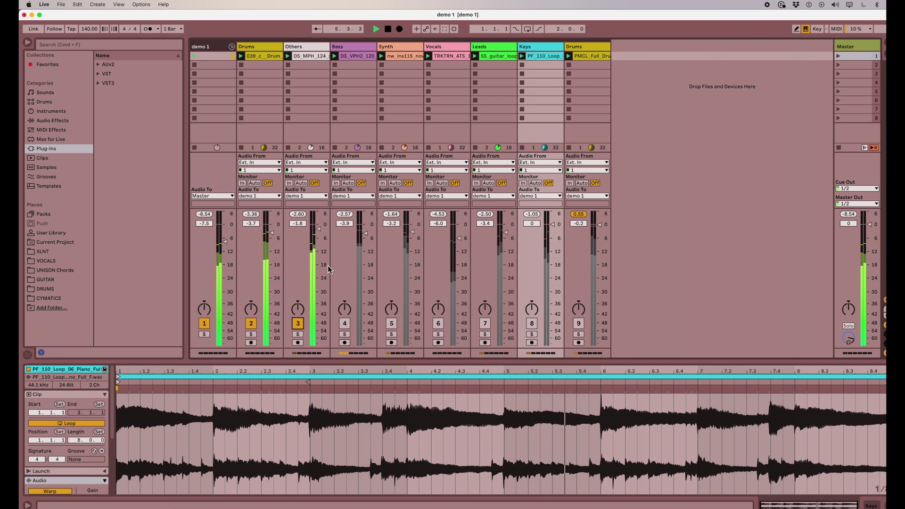
pyautogui.click(298, 334)
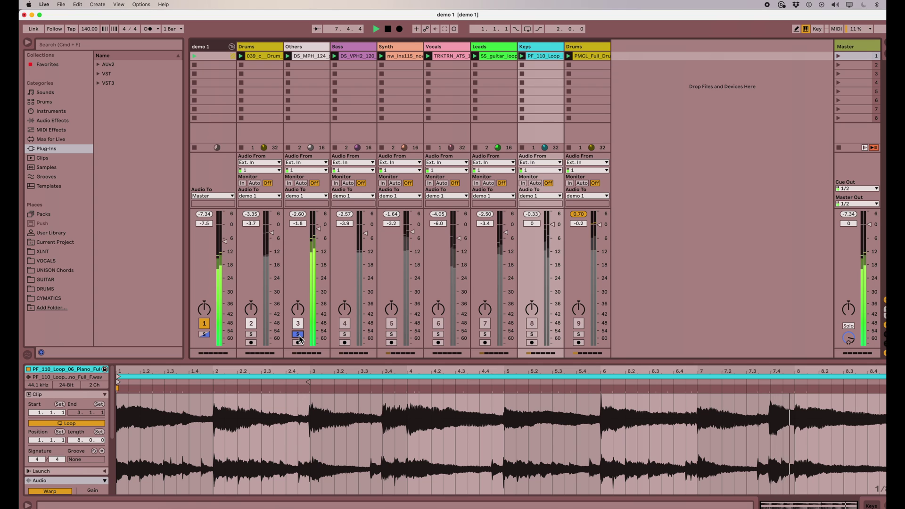
pyautogui.click(298, 334)
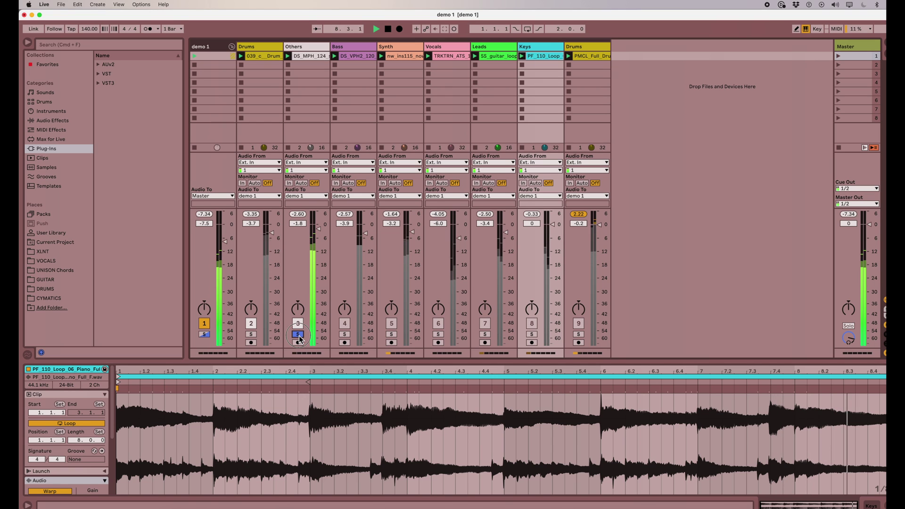
# - Unmute Bass, then audition Bass and Synth solo at -1.5 dB and -1.7 dB
pyautogui.click(345, 323)
pyautogui.click(346, 335)
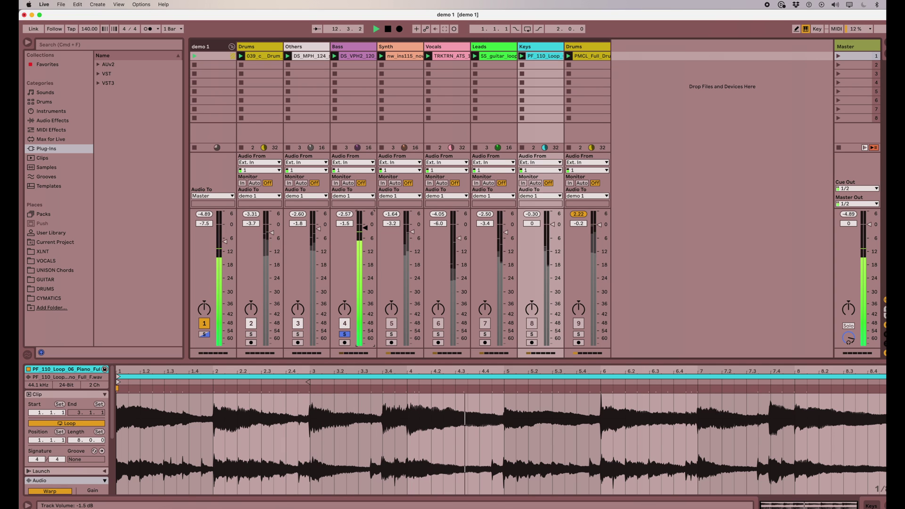
pyautogui.click(346, 334)
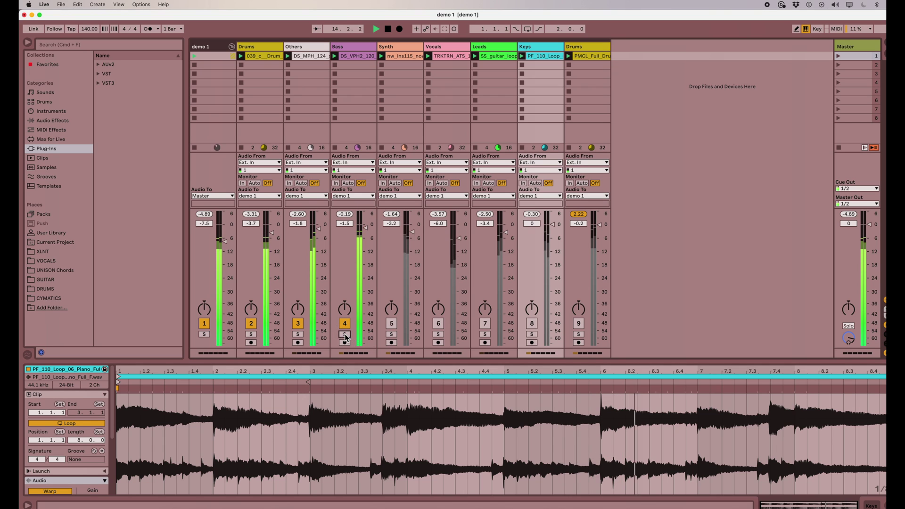
pyautogui.click(392, 334)
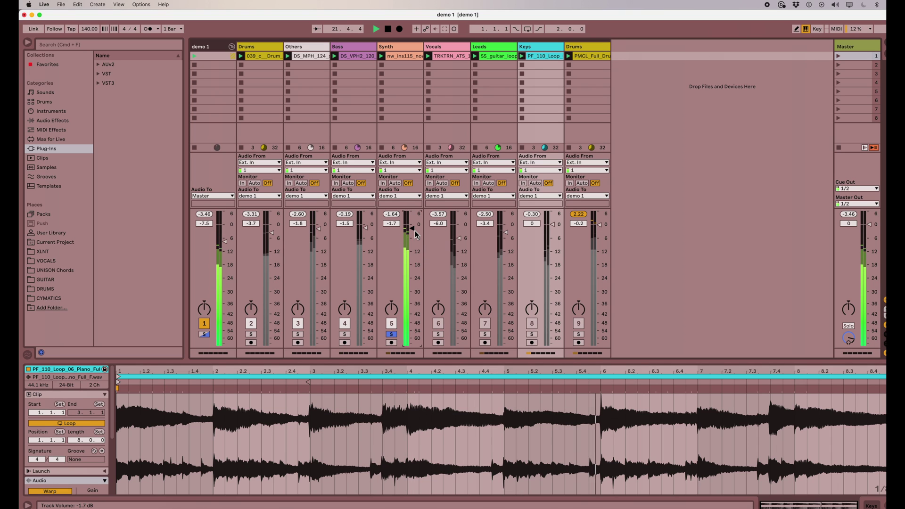
pyautogui.click(392, 334)
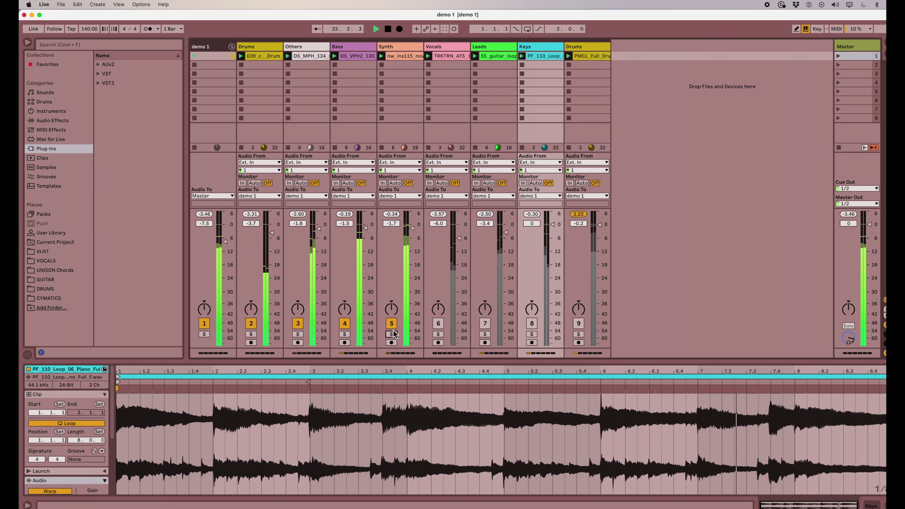
# - Audition Vocals solo, then lower its volume to -6.5 dB
pyautogui.click(438, 334)
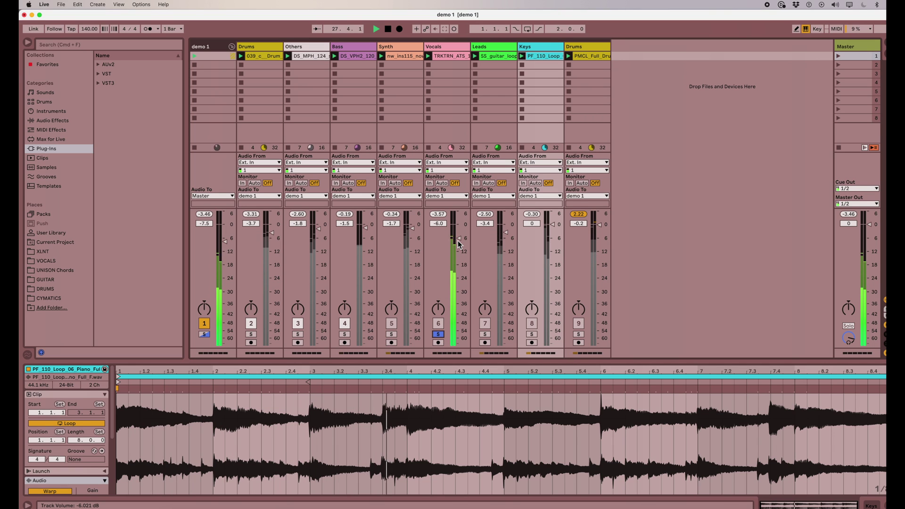
pyautogui.click(441, 335)
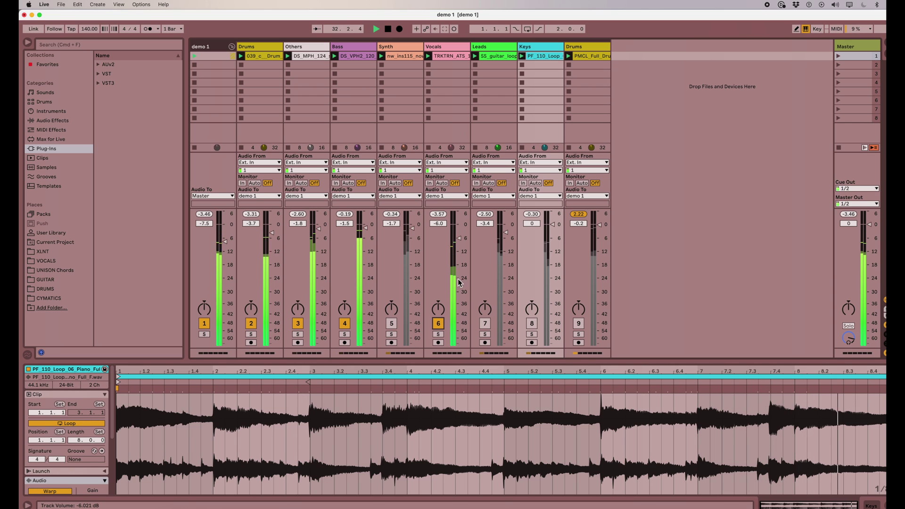
pyautogui.click(461, 243)
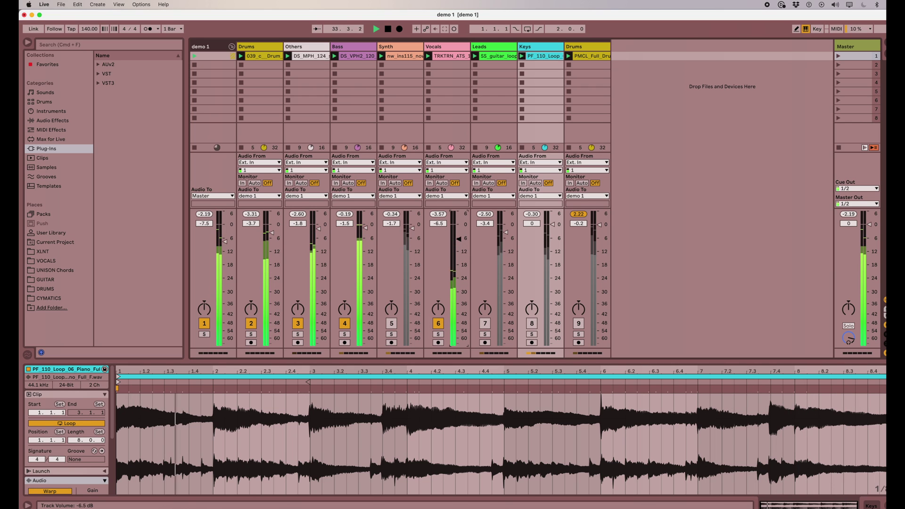
# - Audition Leads solo, activate it and set its volume to -4.0 dB
pyautogui.click(485, 335)
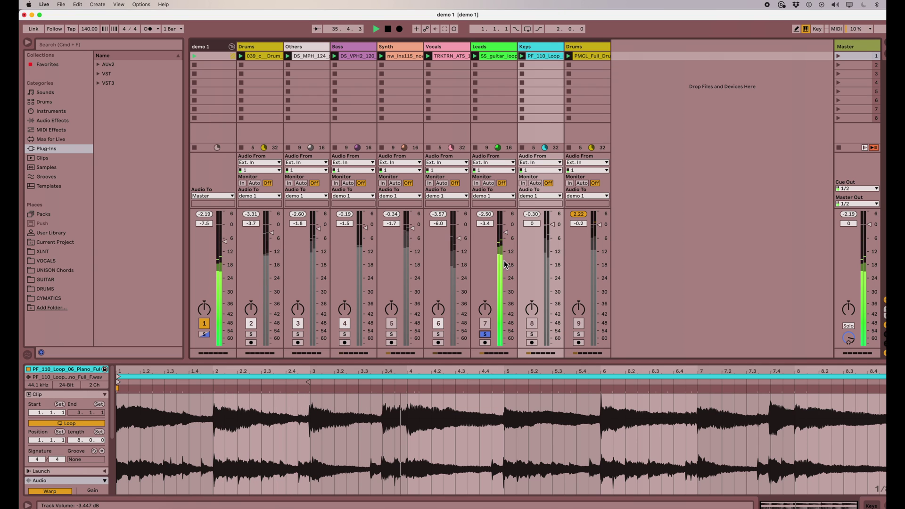
pyautogui.moveTo(509, 241); pyautogui.dragTo(508, 239)
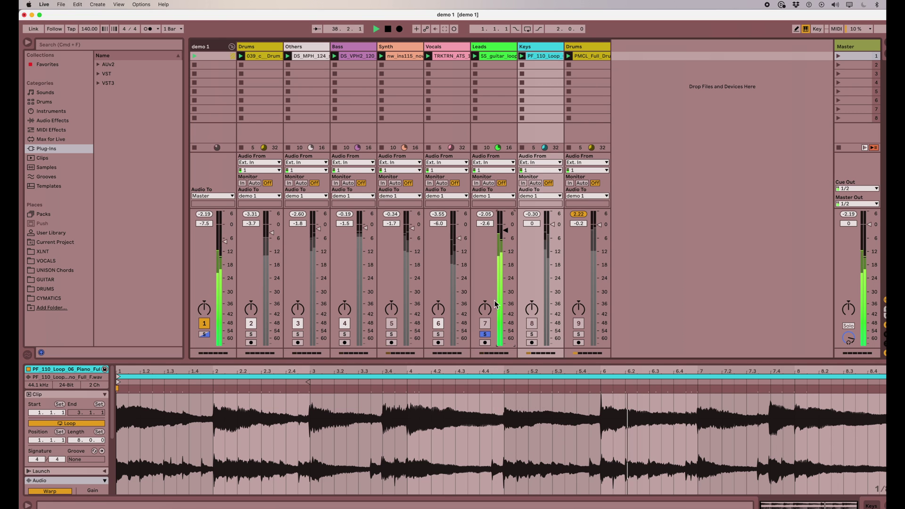
pyautogui.moveTo(506, 233); pyautogui.dragTo(506, 278)
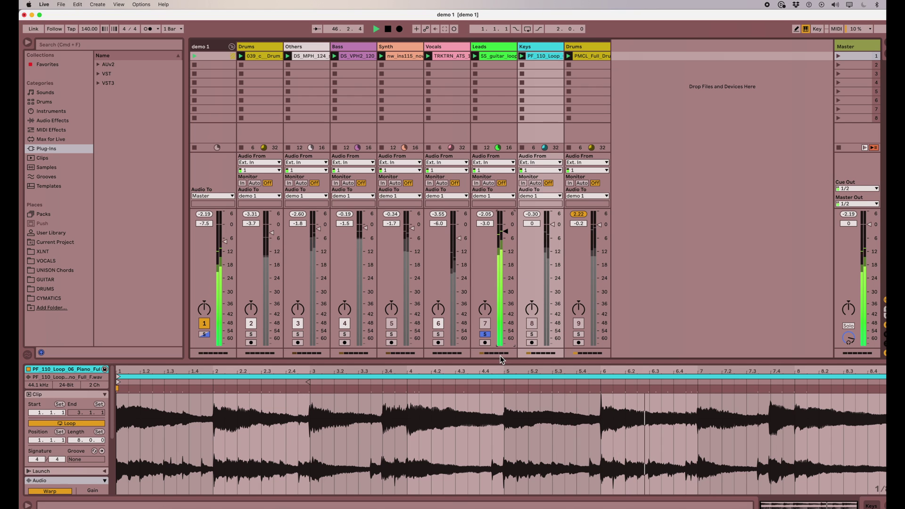
pyautogui.click(486, 333)
pyautogui.click(485, 324)
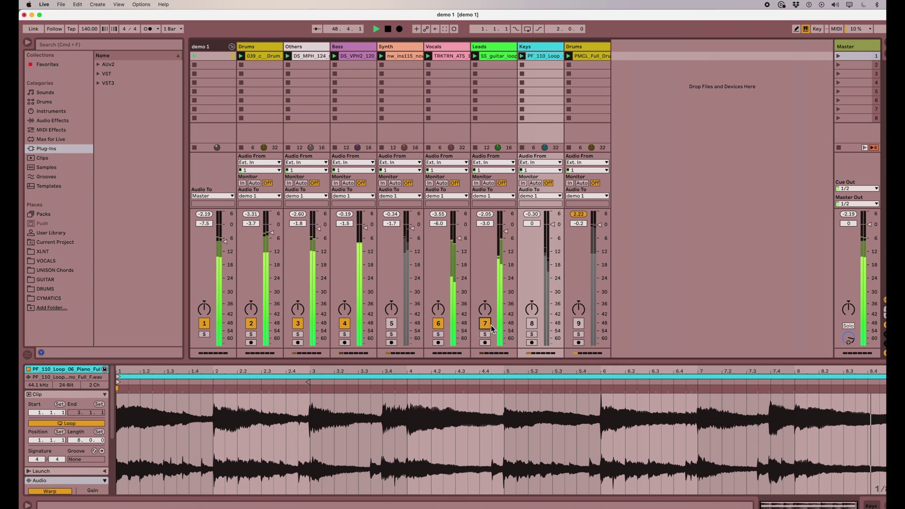
pyautogui.moveTo(508, 238); pyautogui.dragTo(510, 242)
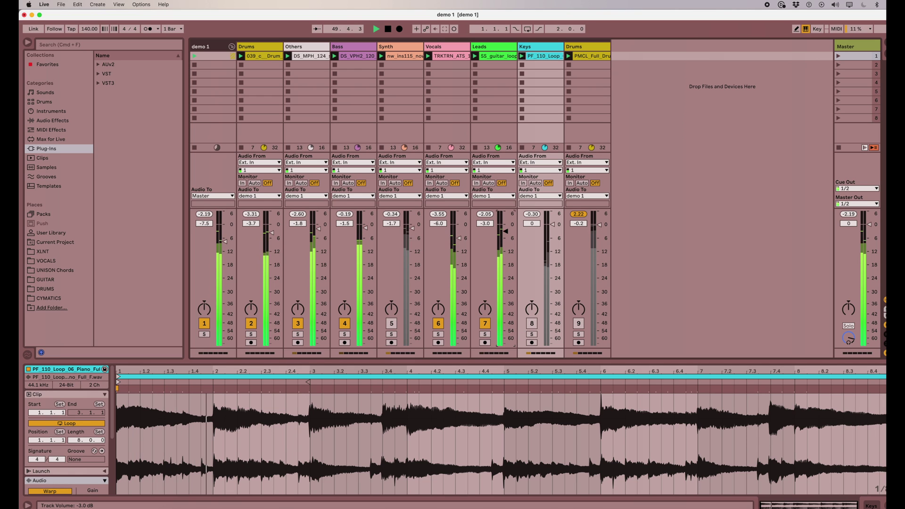
# - Audition Keys solo, lower it to -3.2 dB and activate it in the mix
pyautogui.click(534, 335)
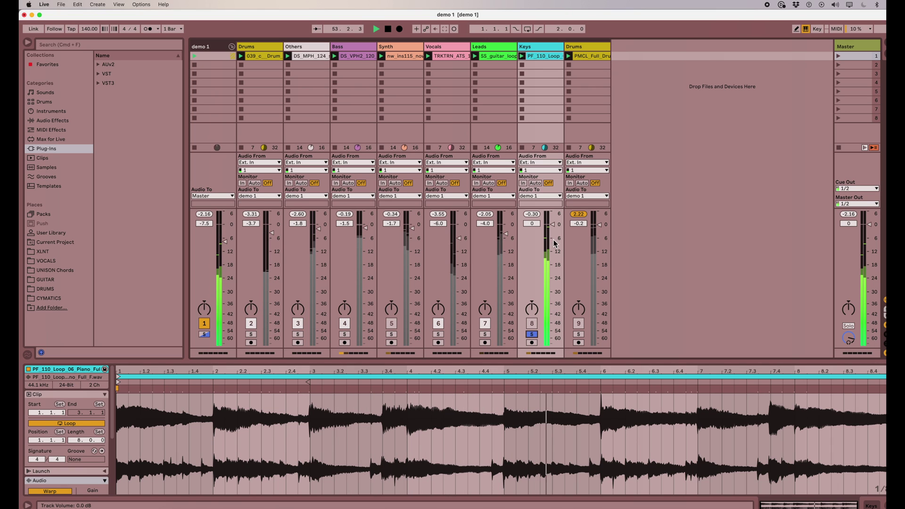
pyautogui.moveTo(552, 225); pyautogui.dragTo(552, 231)
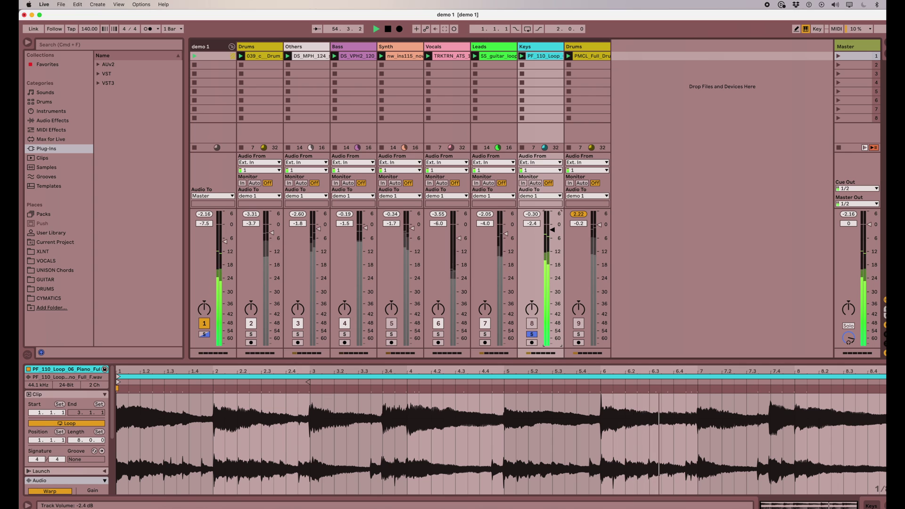
pyautogui.click(534, 335)
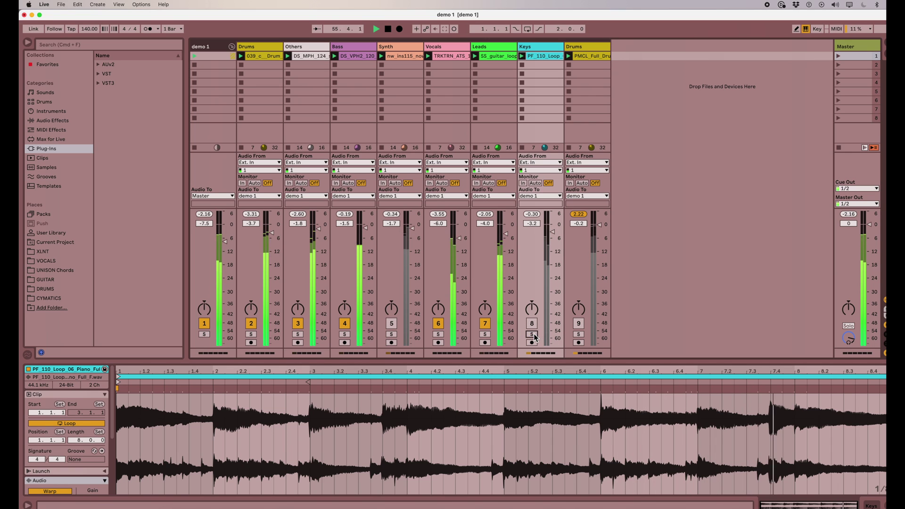
pyautogui.click(536, 325)
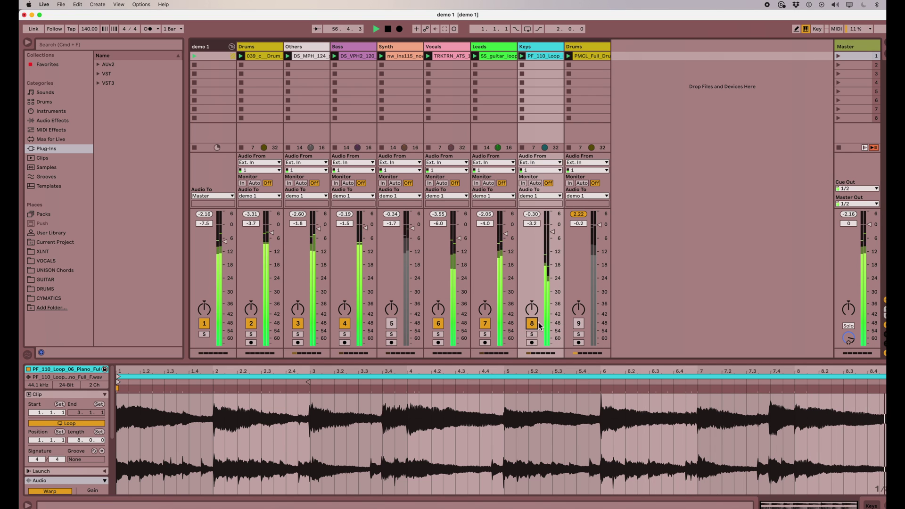
# - Solo-check the second Drums track, stop playback and select the Master track
pyautogui.click(577, 334)
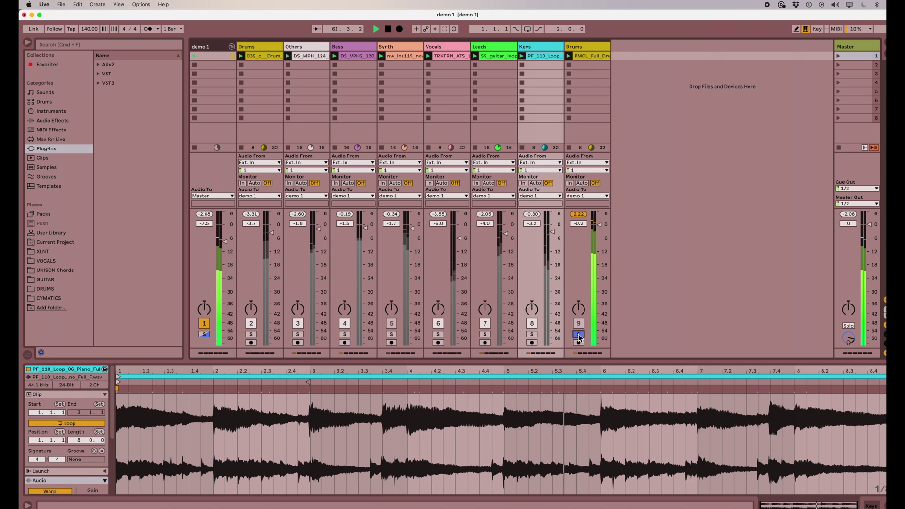
pyautogui.click(579, 335)
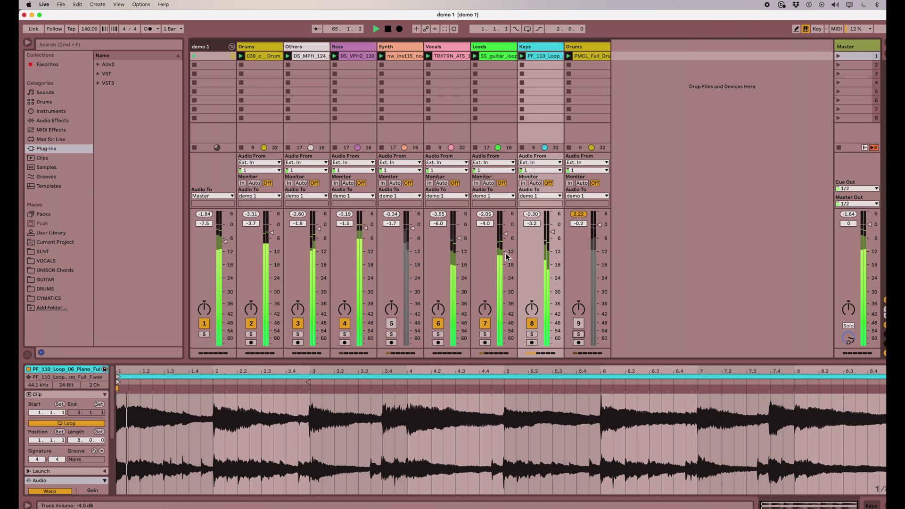
pyautogui.click(387, 30)
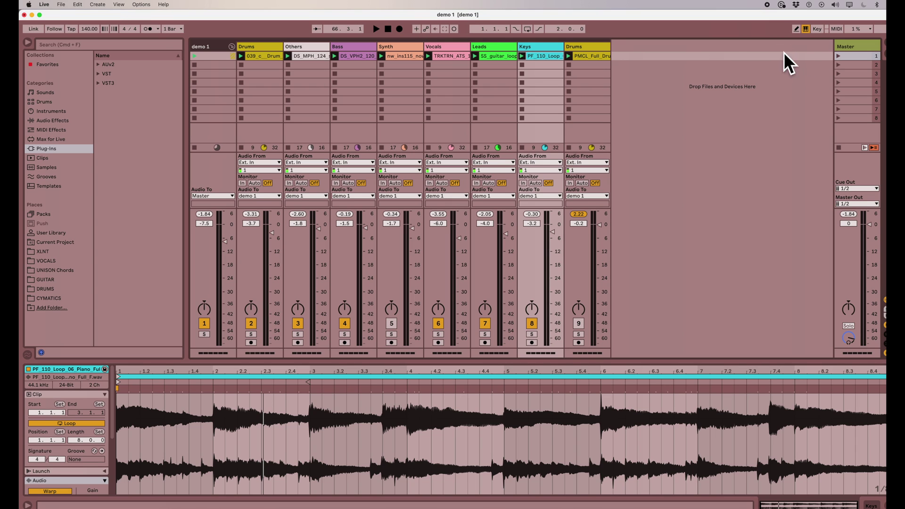
pyautogui.click(869, 49)
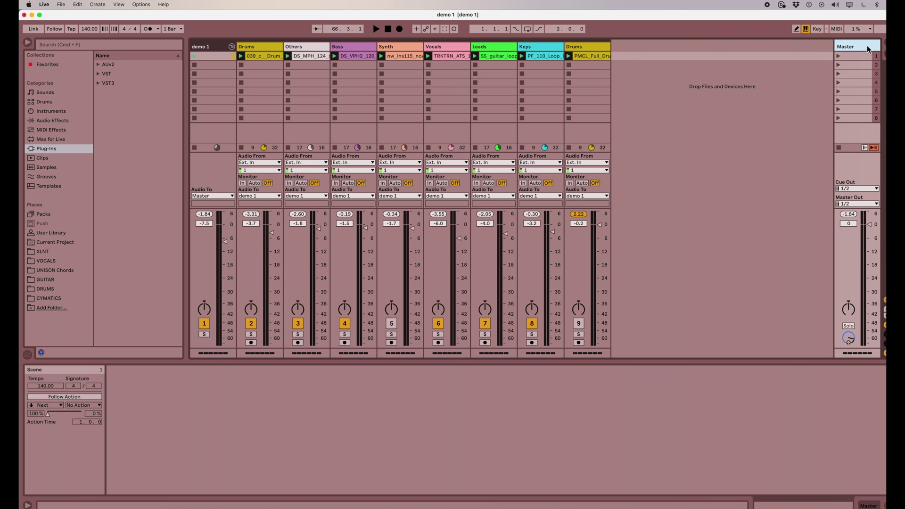
# - Inspect the Vocals clip waveform and the Drums track's device chain
pyautogui.click(367, 48)
pyautogui.click(406, 47)
pyautogui.click(434, 49)
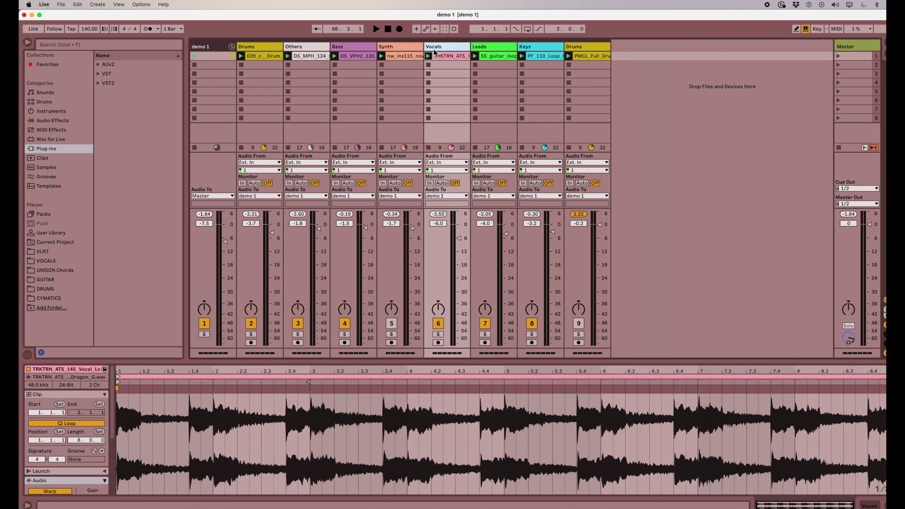
pyautogui.click(254, 56)
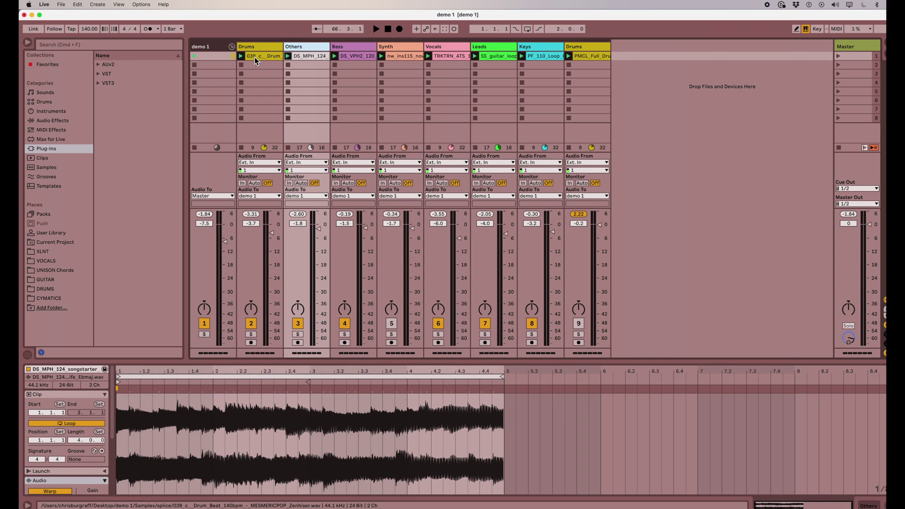
pyautogui.click(255, 48)
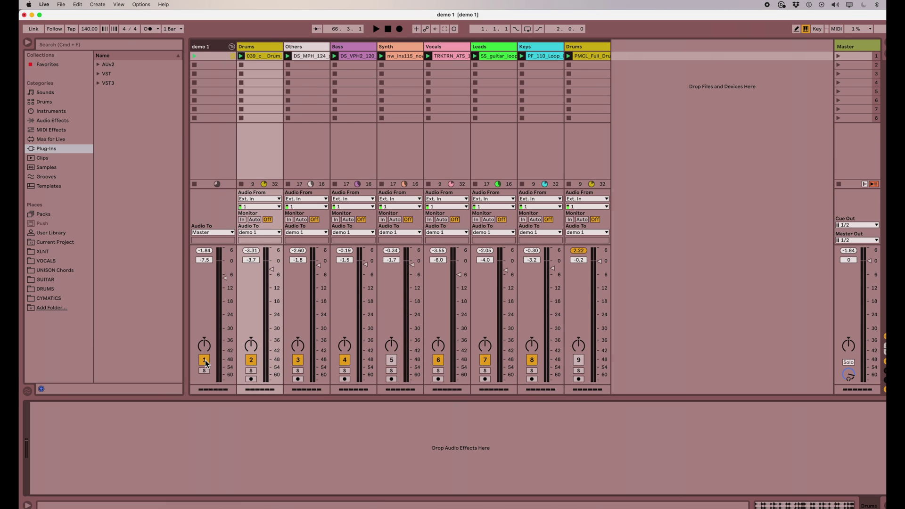
# - Step through Others, Bass, Synth, Vocals and Leads, then play scene 1 and stop
pyautogui.click(302, 47)
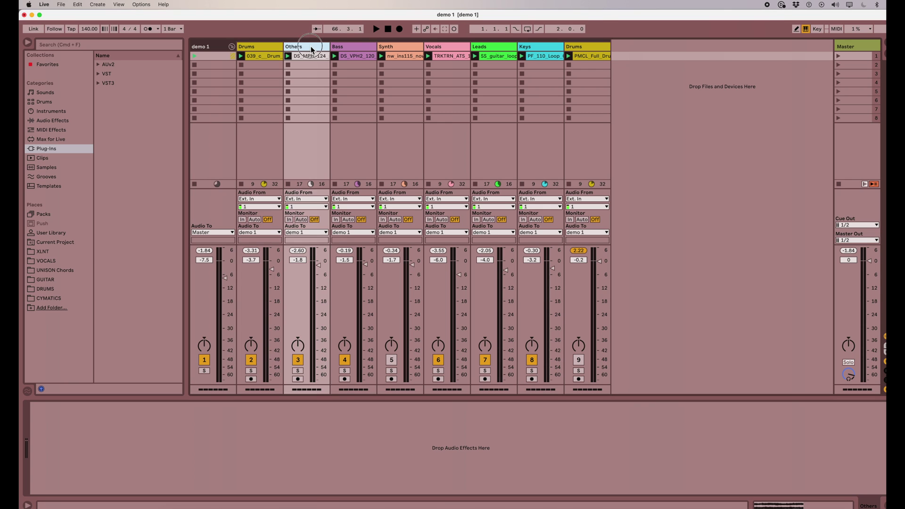
pyautogui.click(350, 47)
pyautogui.click(394, 47)
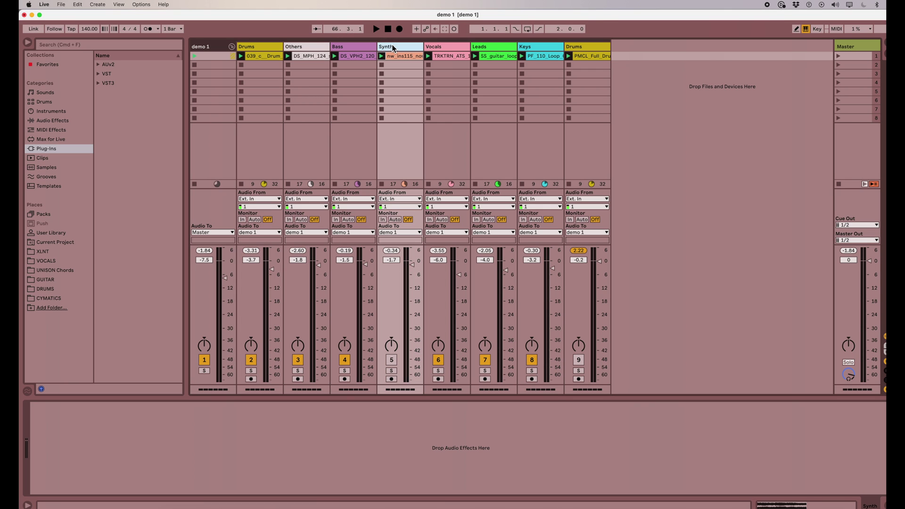
pyautogui.click(448, 46)
pyautogui.click(493, 48)
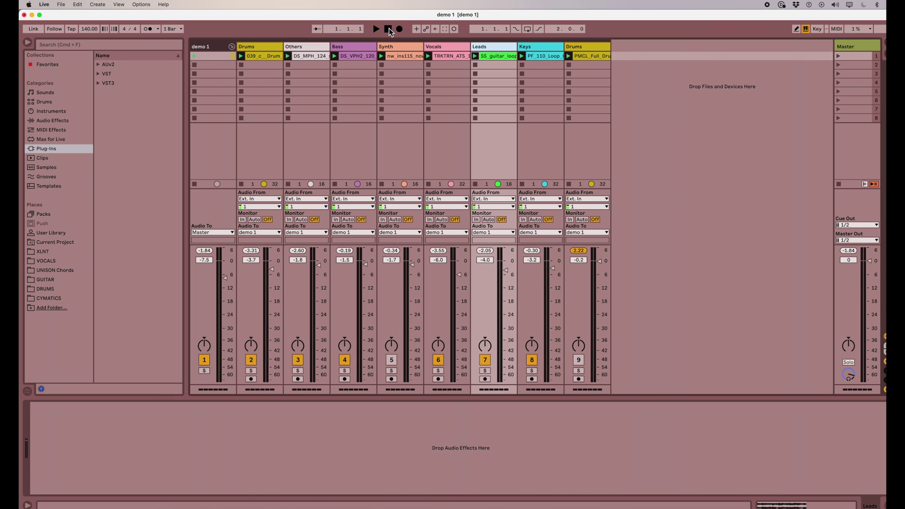
pyautogui.click(839, 56)
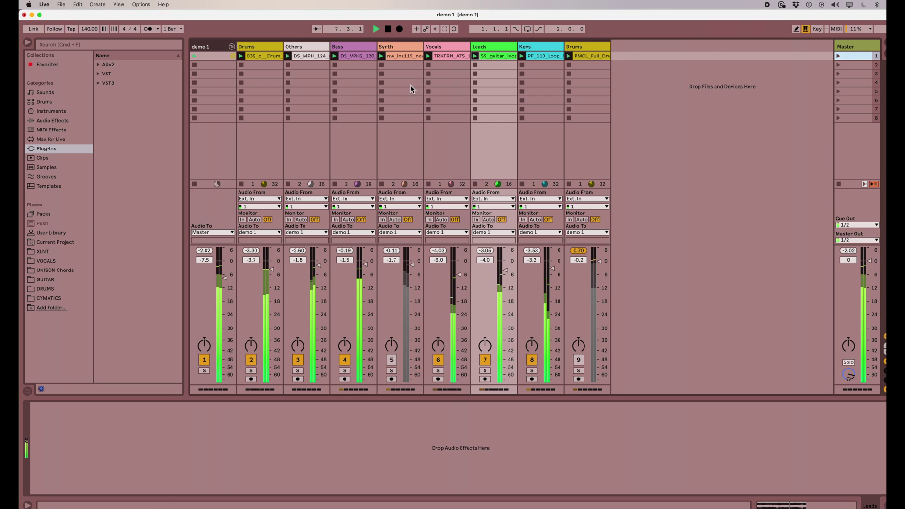
pyautogui.click(390, 31)
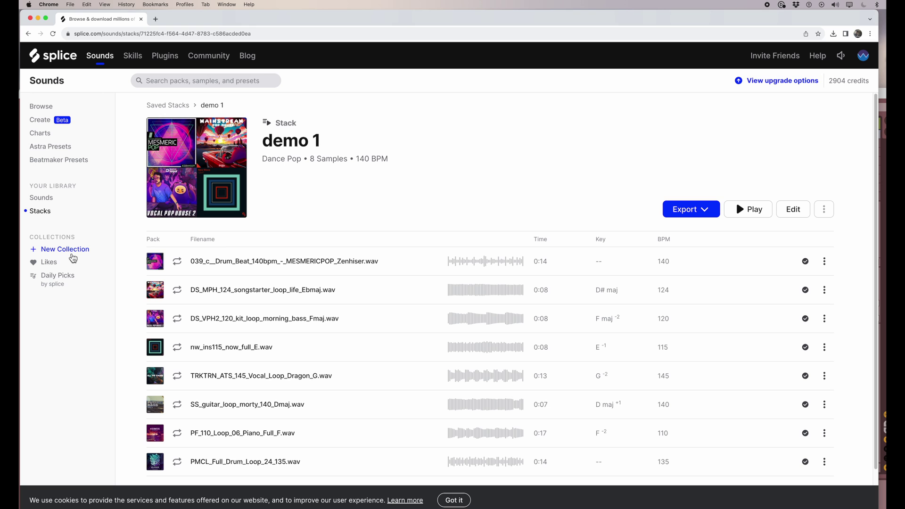
# - Start a new AI-generated stack in the Night Rave style from the Stacks page
pyautogui.click(41, 211)
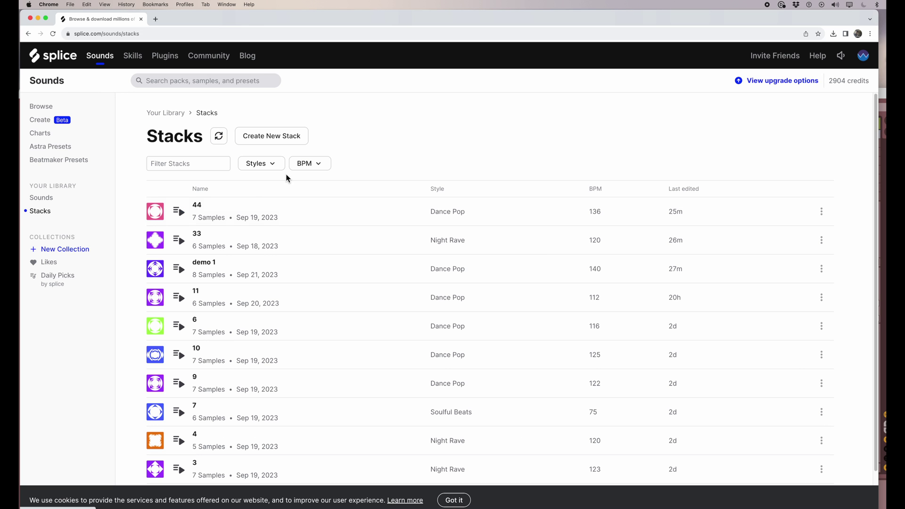
pyautogui.click(283, 140)
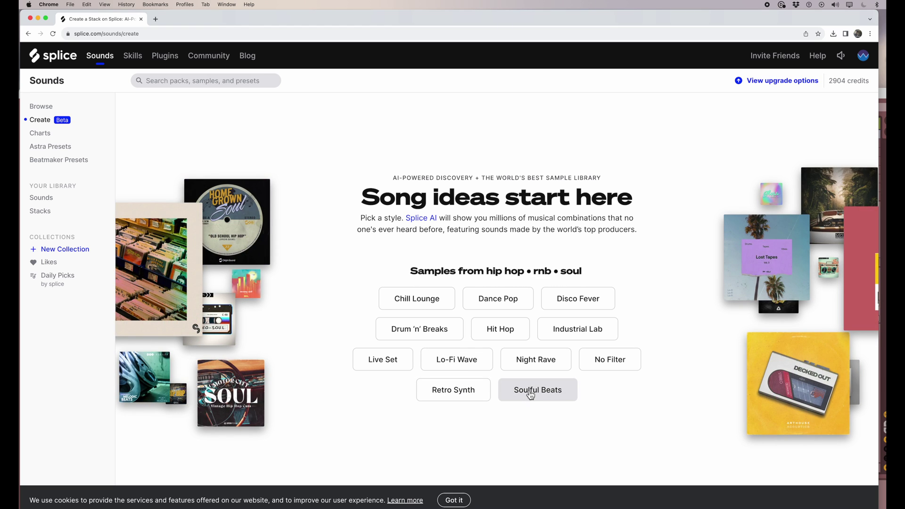
pyautogui.click(537, 363)
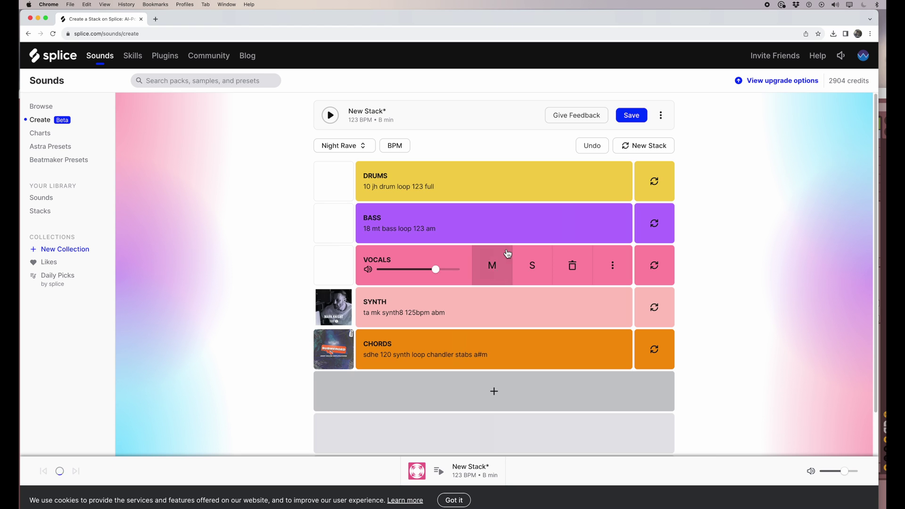
# - Regenerate the stack five times, landing on 118 BPM in F minor, and begin saving it
pyautogui.click(659, 149)
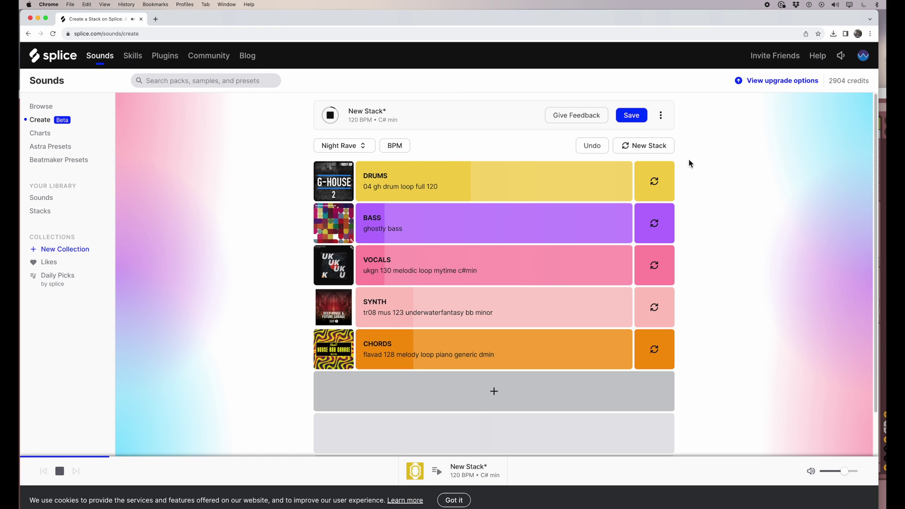
pyautogui.click(653, 147)
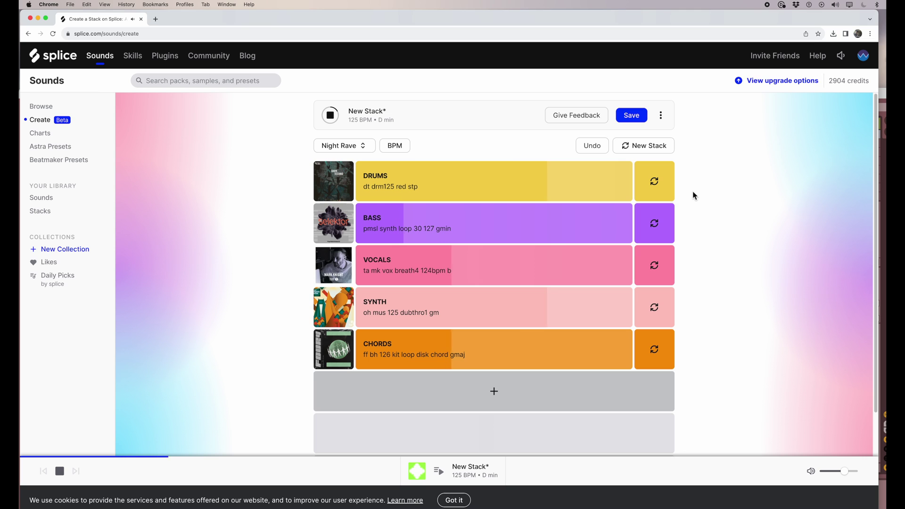
pyautogui.click(655, 147)
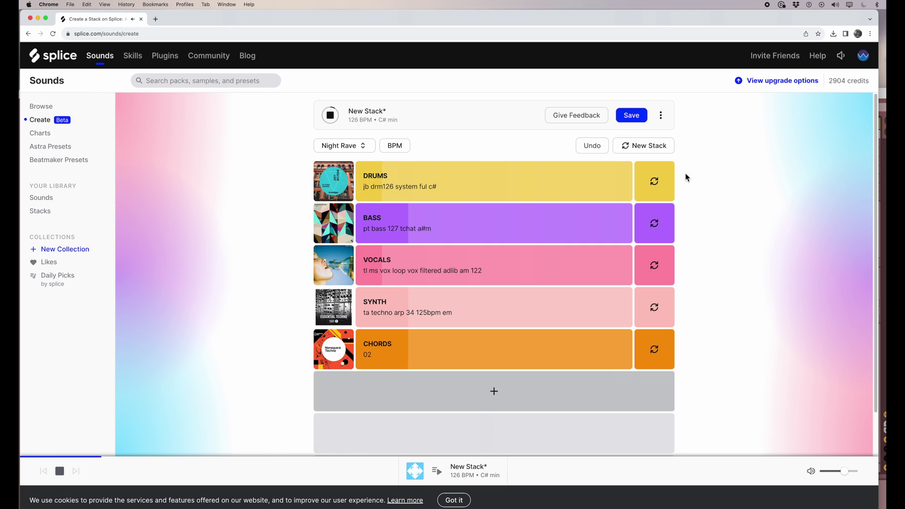
pyautogui.click(655, 147)
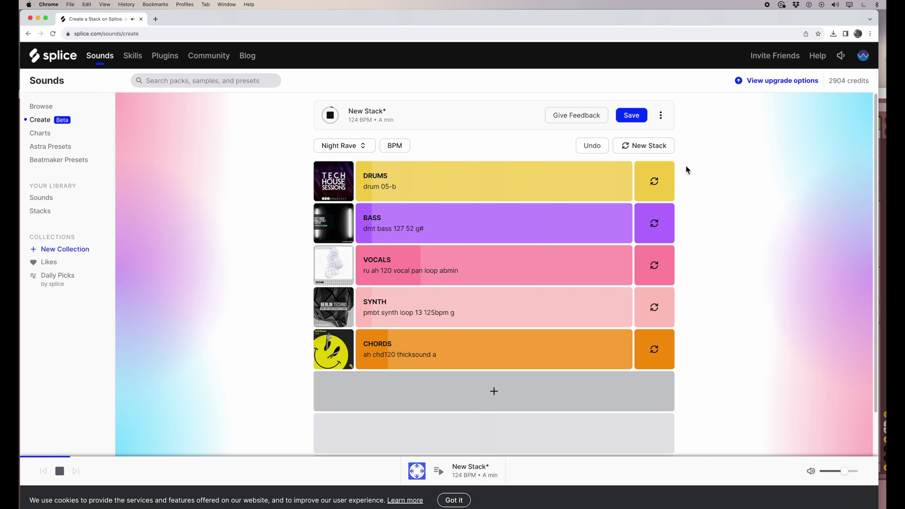
pyautogui.click(650, 146)
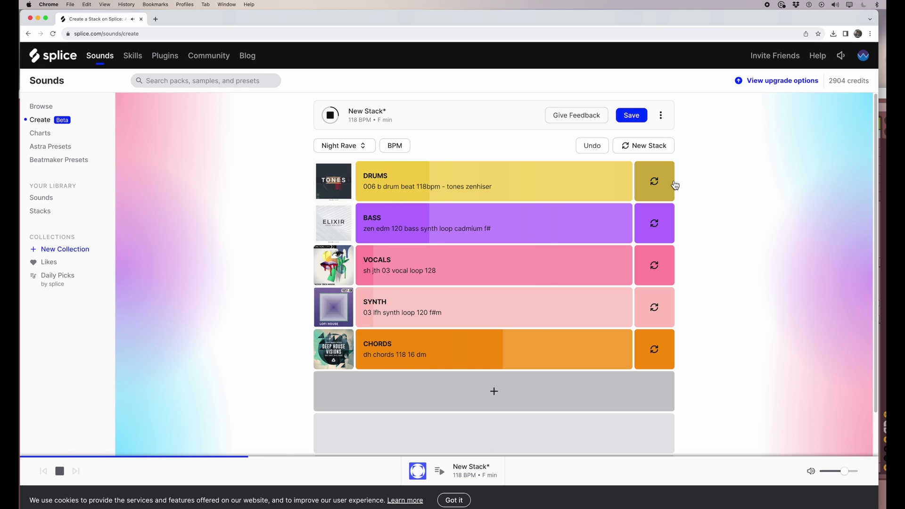
pyautogui.click(630, 115)
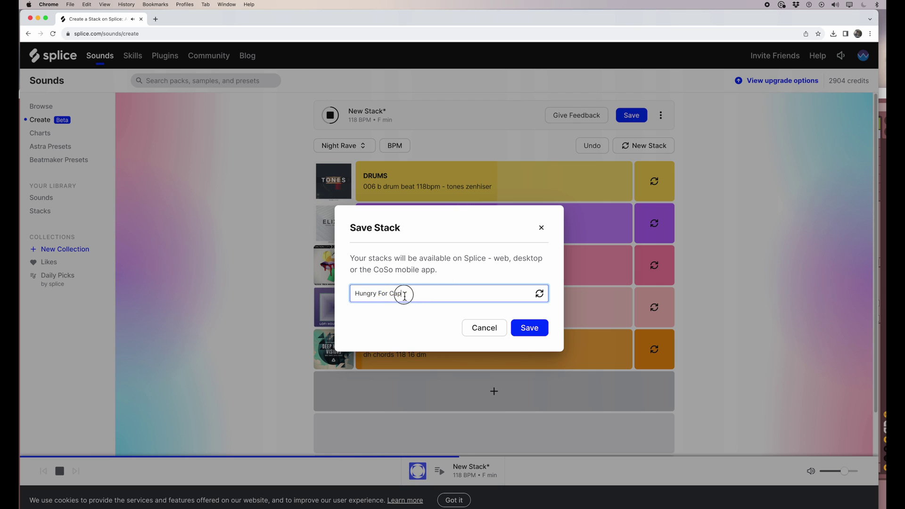
# - Save the Night Rave stack under the name 3333
pyautogui.moveTo(402, 295); pyautogui.dragTo(356, 295)
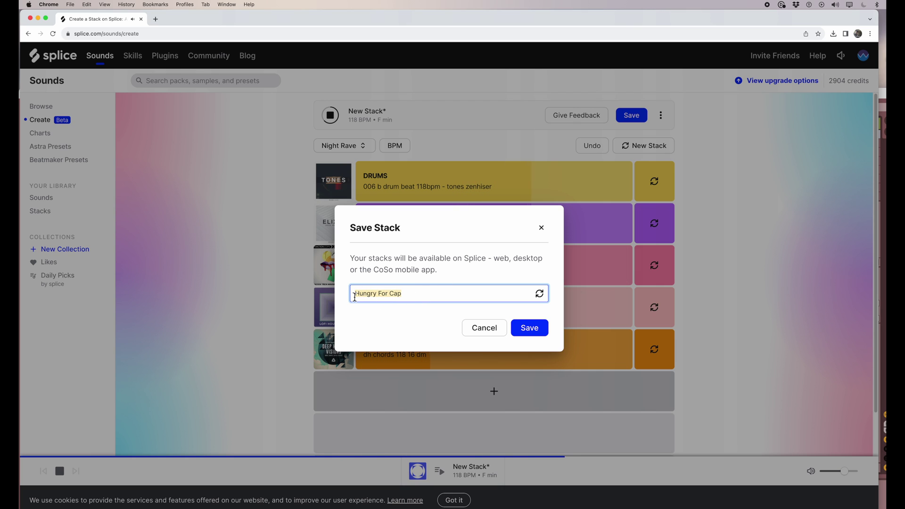
pyautogui.write('3333')
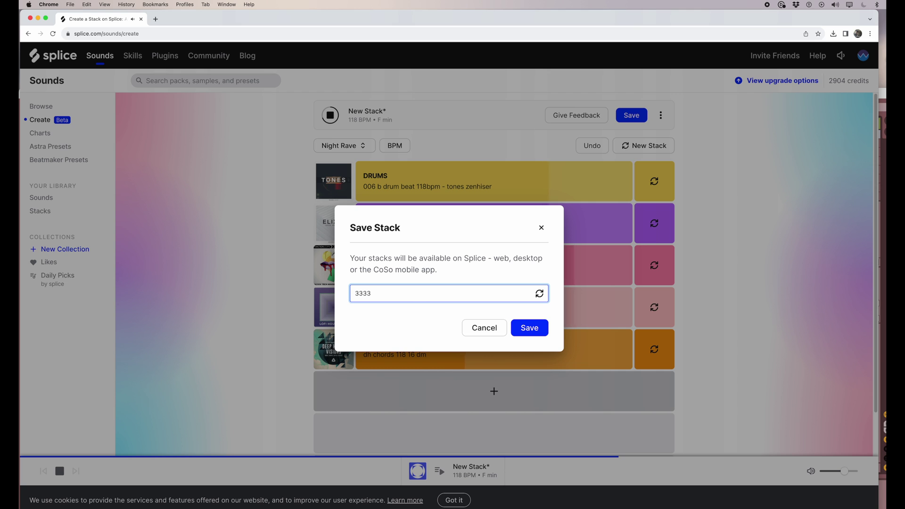
pyautogui.click(532, 328)
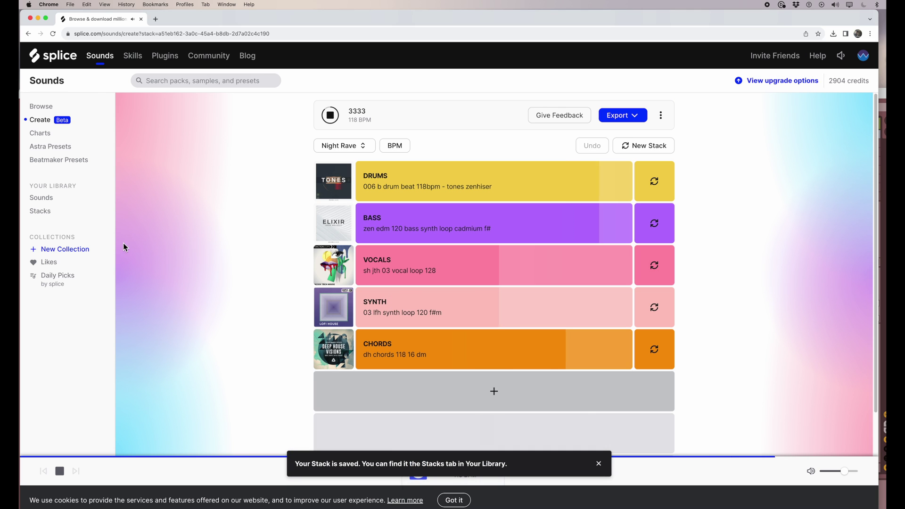
# - Preview stacks 44, 3333 and 33 in the Stacks list, stop, and shrink the browser
pyautogui.click(57, 216)
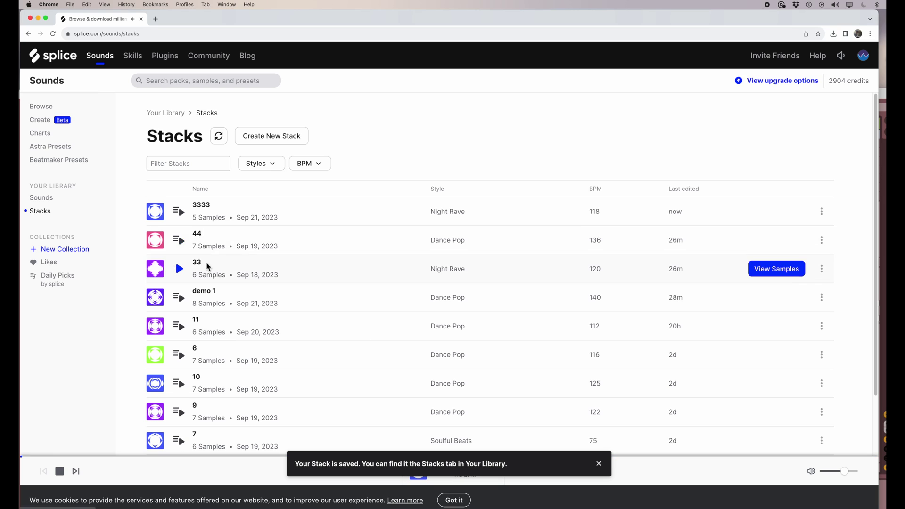
pyautogui.scroll(-3, 175, 246)
pyautogui.scroll(3, 175, 247)
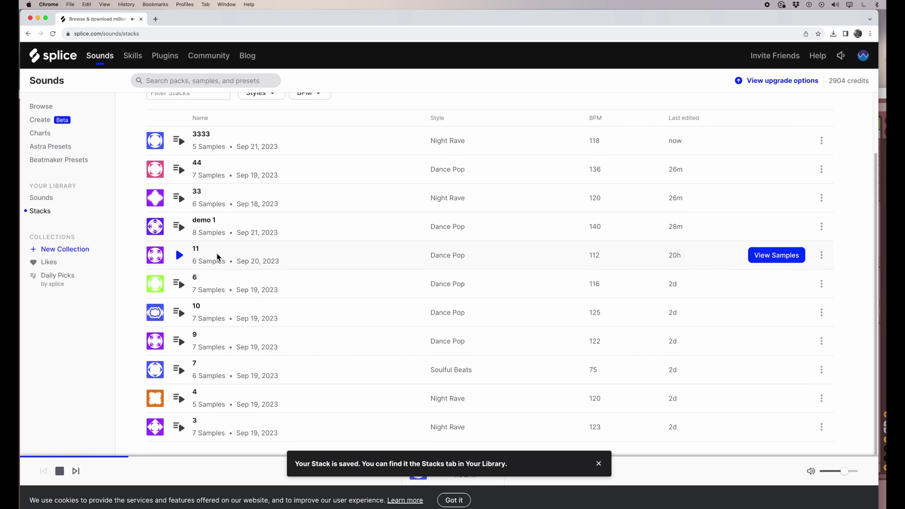
pyautogui.click(180, 241)
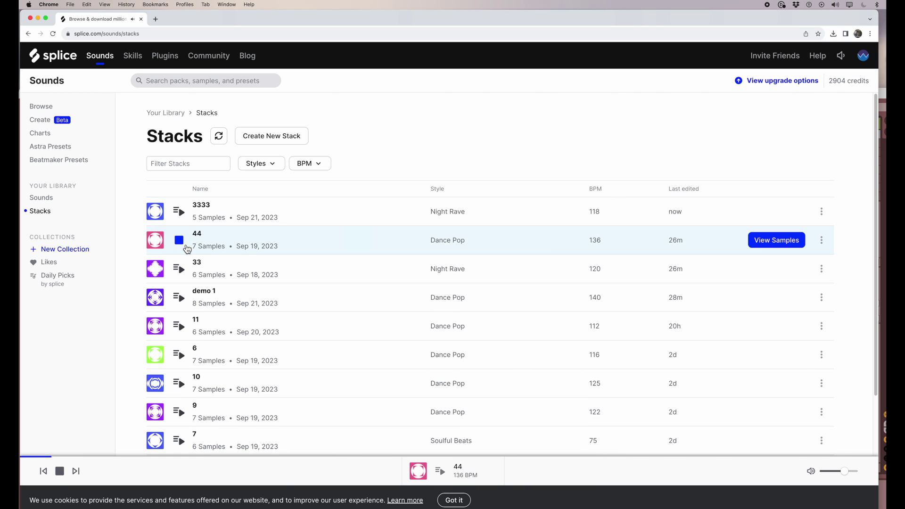
pyautogui.click(180, 213)
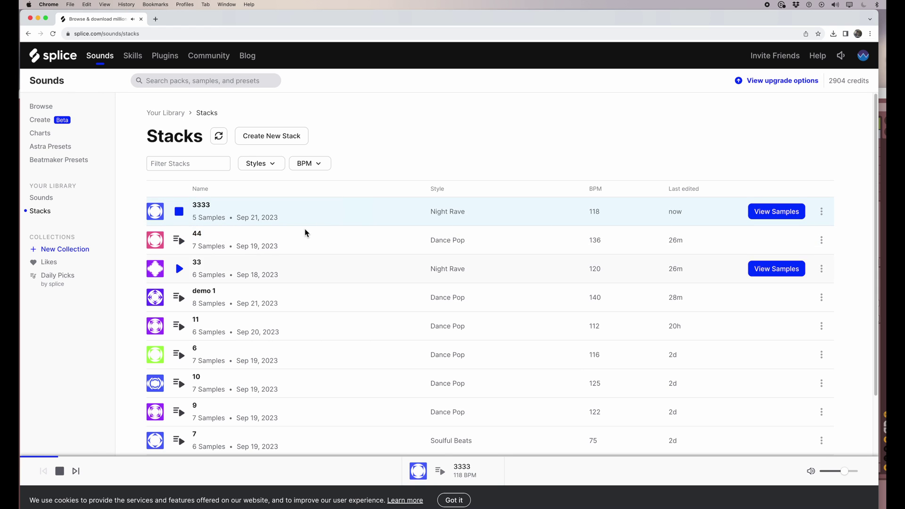
pyautogui.click(179, 269)
pyautogui.click(180, 245)
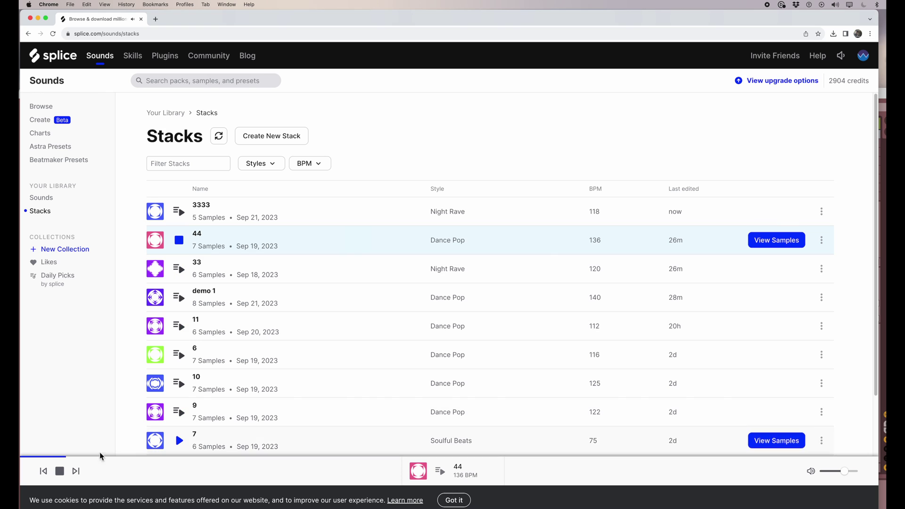
pyautogui.click(63, 473)
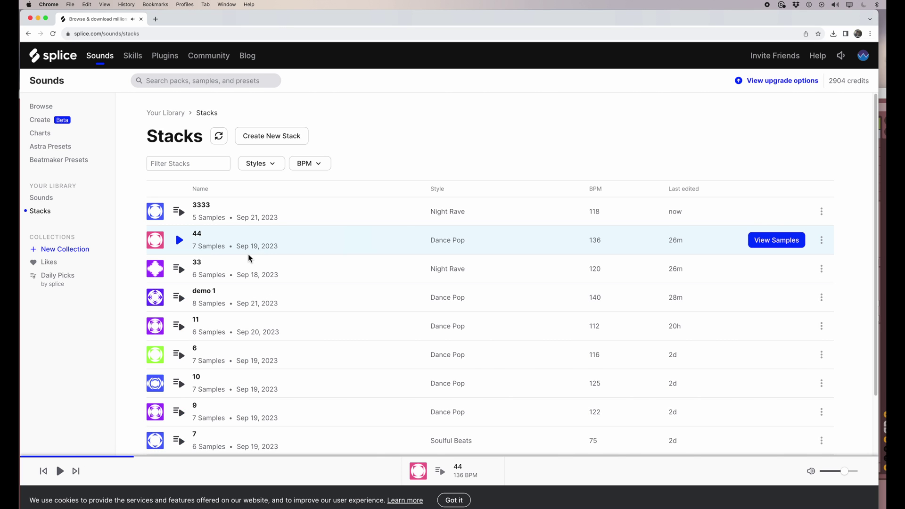
pyautogui.click(276, 23)
pyautogui.doubleClick(276, 22)
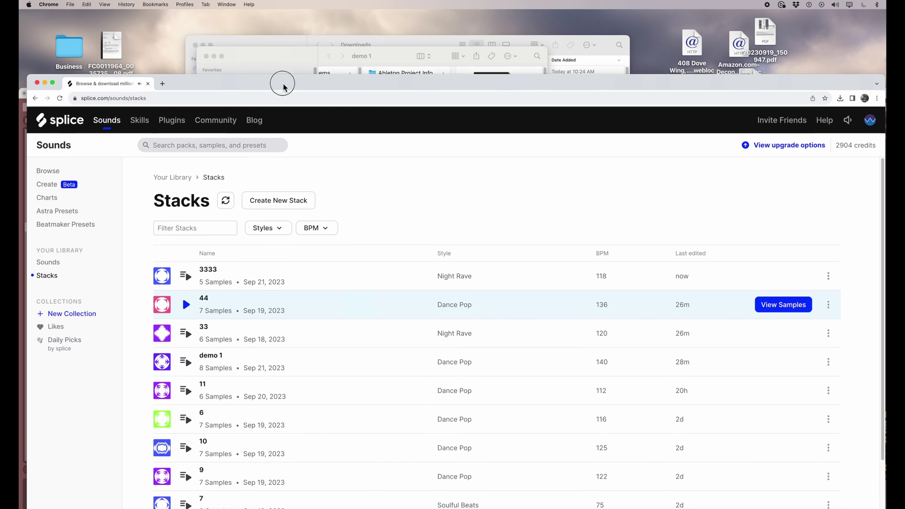
# - Return to Ableton Live's demo 1 Session view, zoomed to fill the screen
pyautogui.doubleClick(283, 85)
pyautogui.click(239, 507)
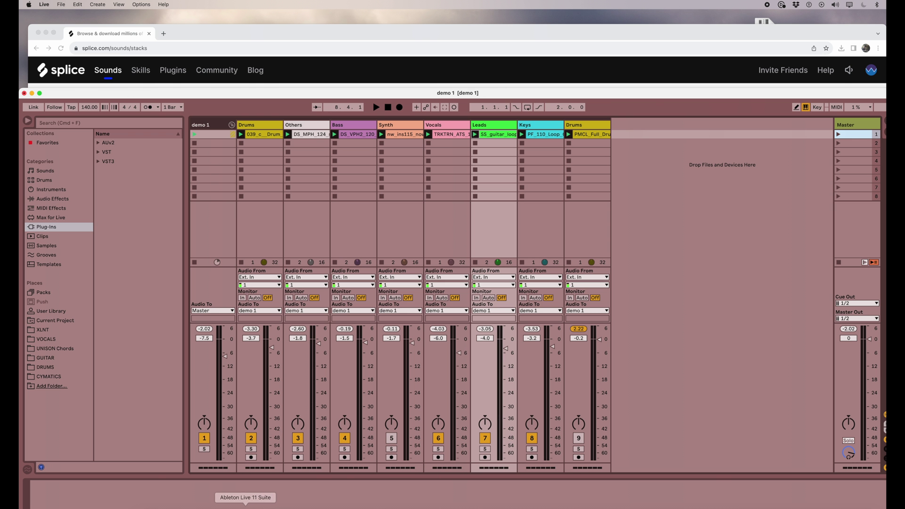
pyautogui.doubleClick(315, 91)
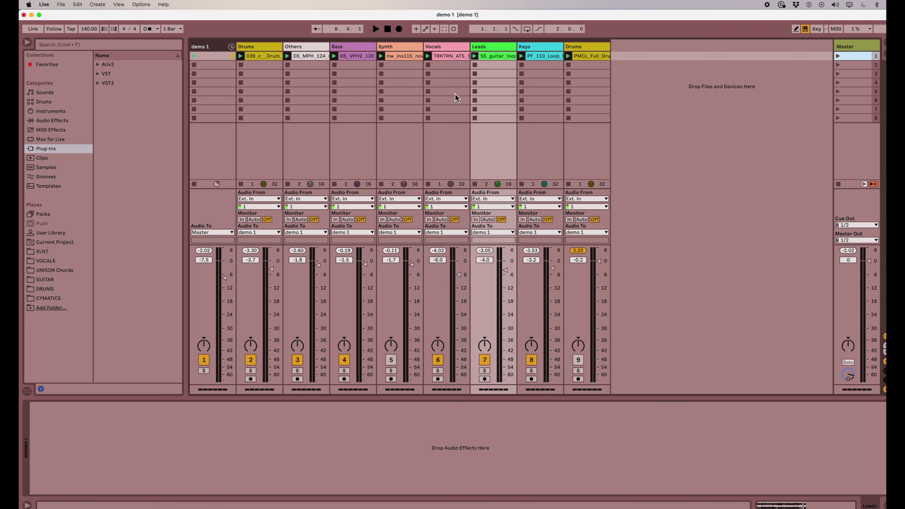
pyautogui.moveTo(340, 14); pyautogui.dragTo(339, 15)
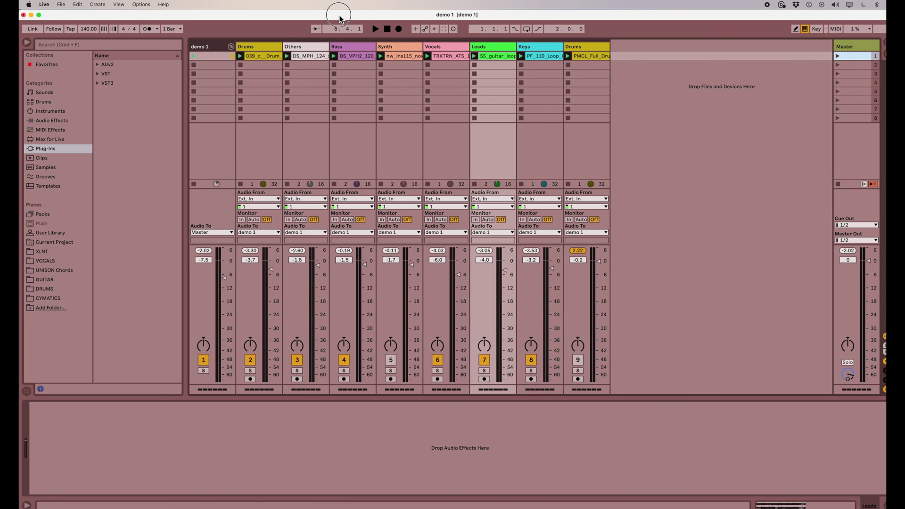